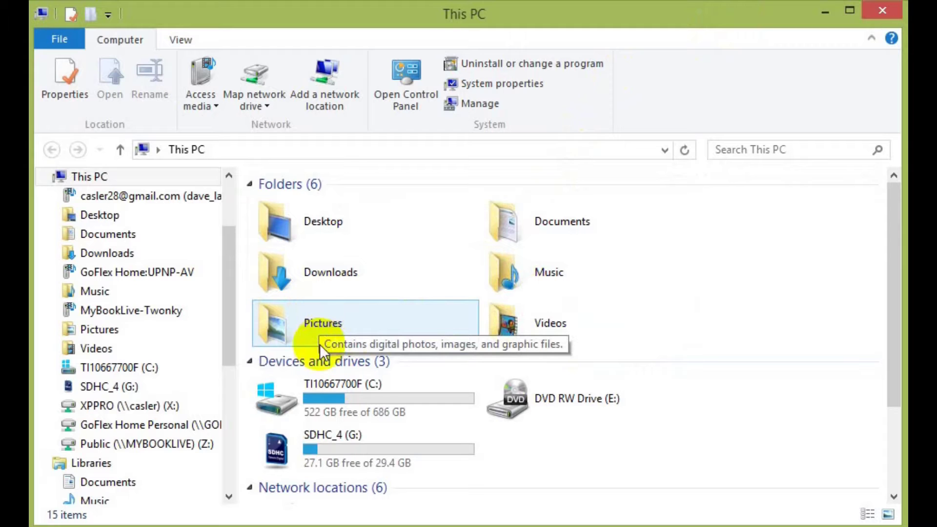
- In Pictures > Sony Cybershot, add a new folder named '2014-04-01 selfies for genealogy'
double_click(323, 324)
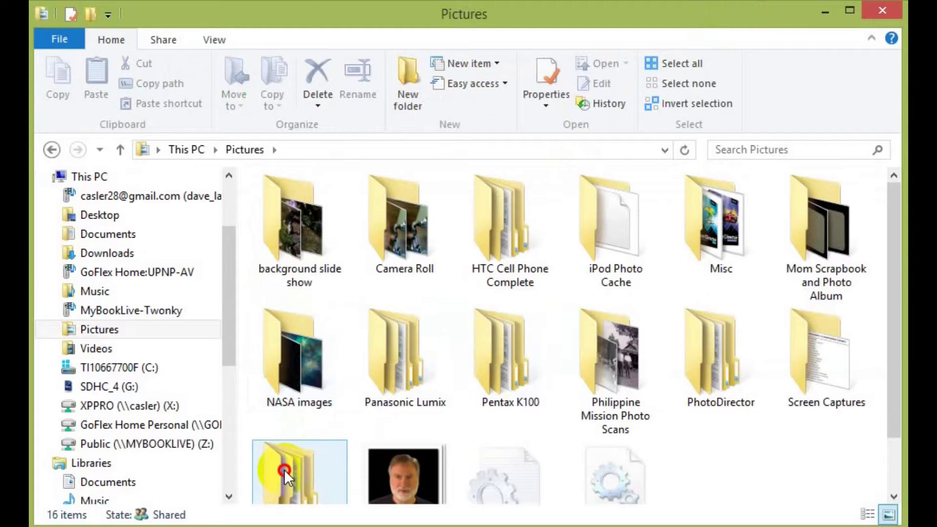
double_click(285, 468)
right_click(308, 358)
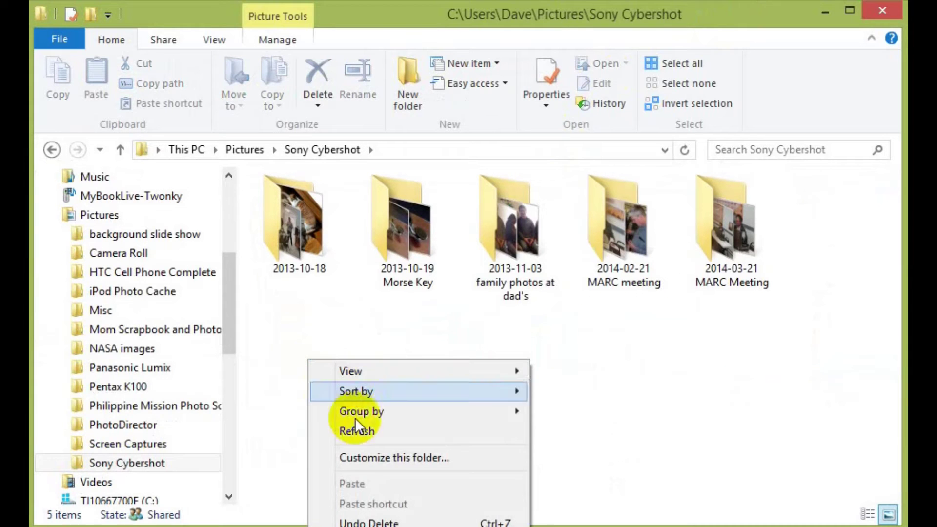
mouse_move(361, 526)
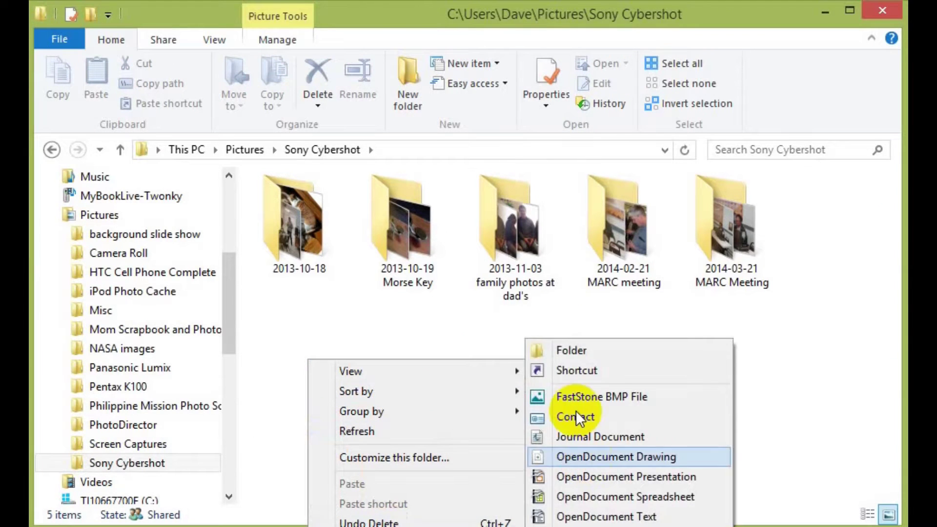
left_click(578, 350)
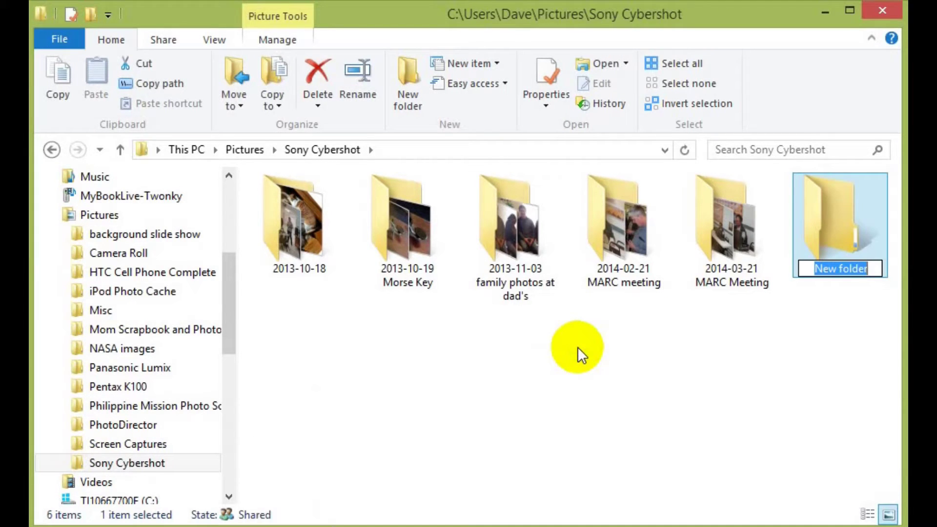
type("2014")
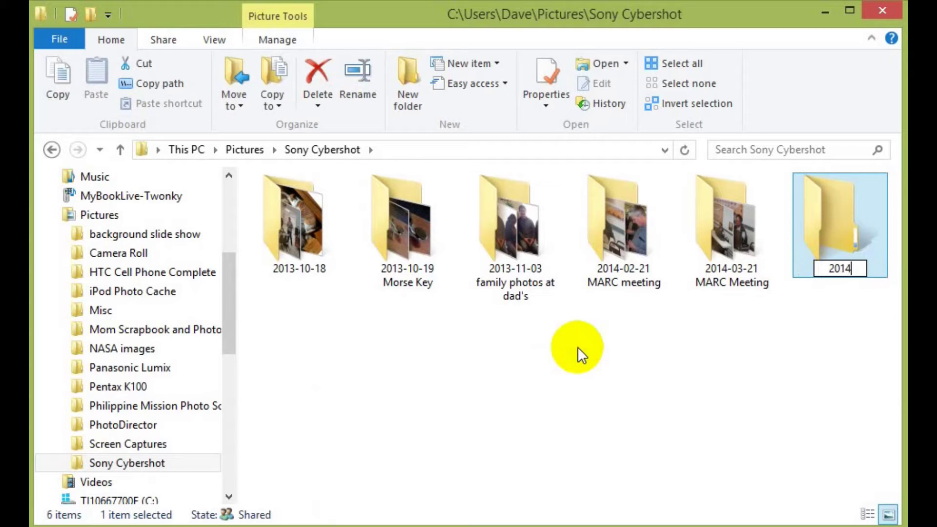
type("-04-01")
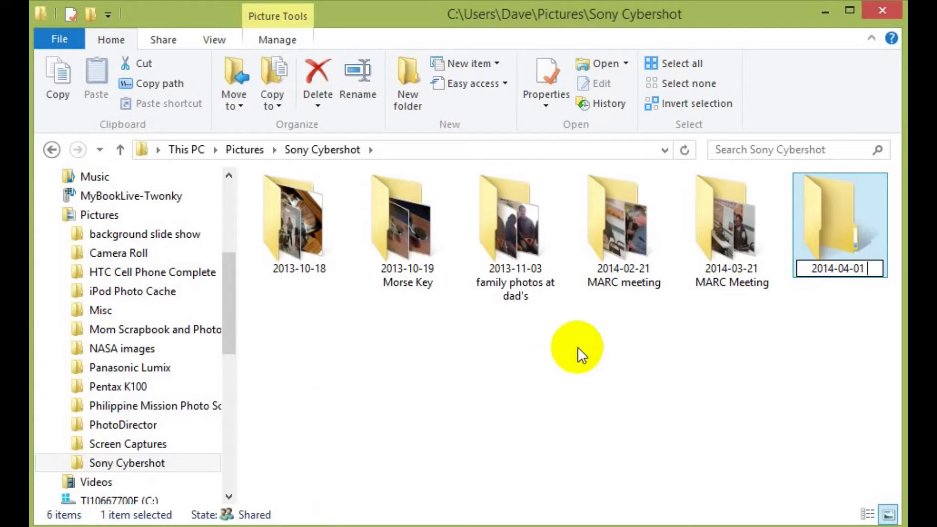
type(" sel")
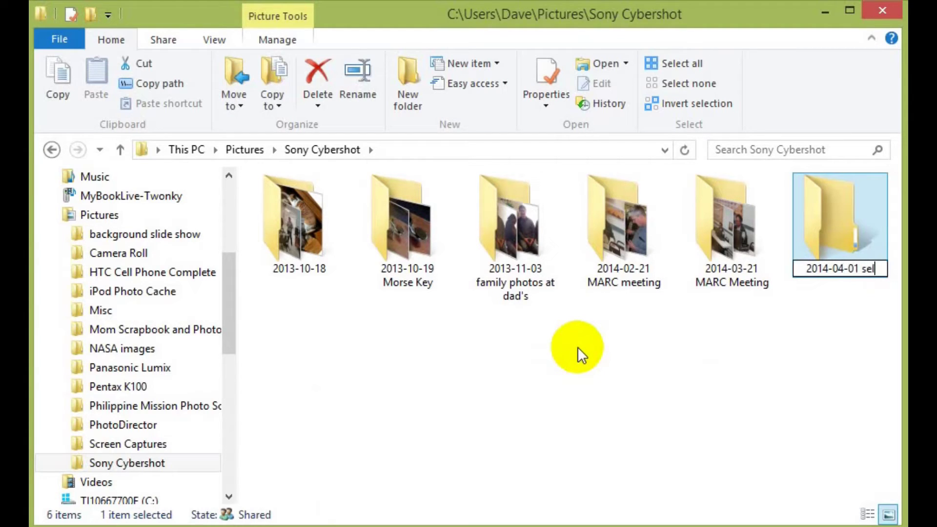
type("fies for ")
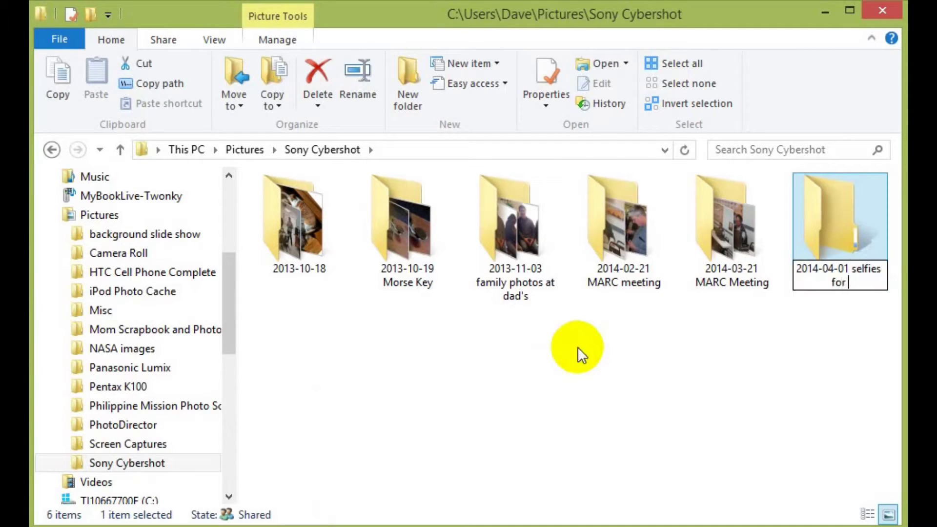
type("genealogy")
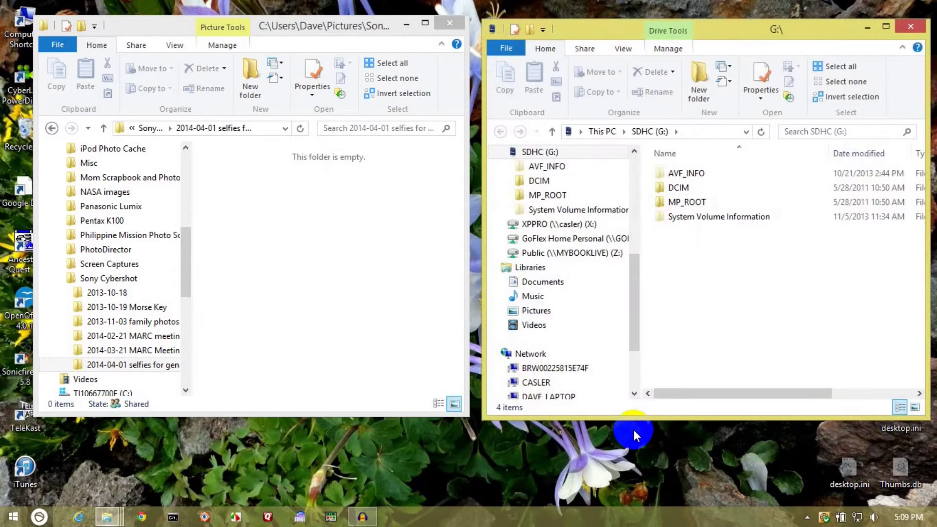
- Open the SD card's DCIM\101MSDCF photo folder and scroll through its photos
mouse_move(678, 194)
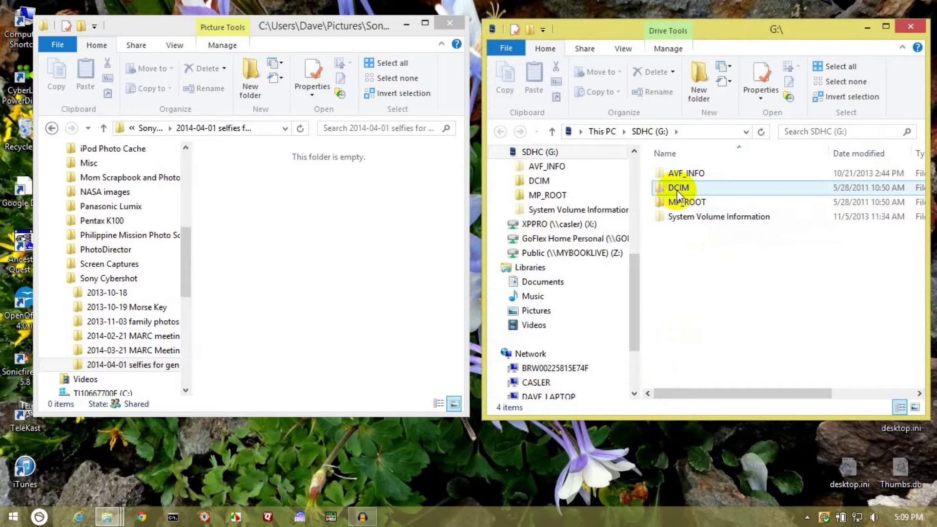
double_click(677, 189)
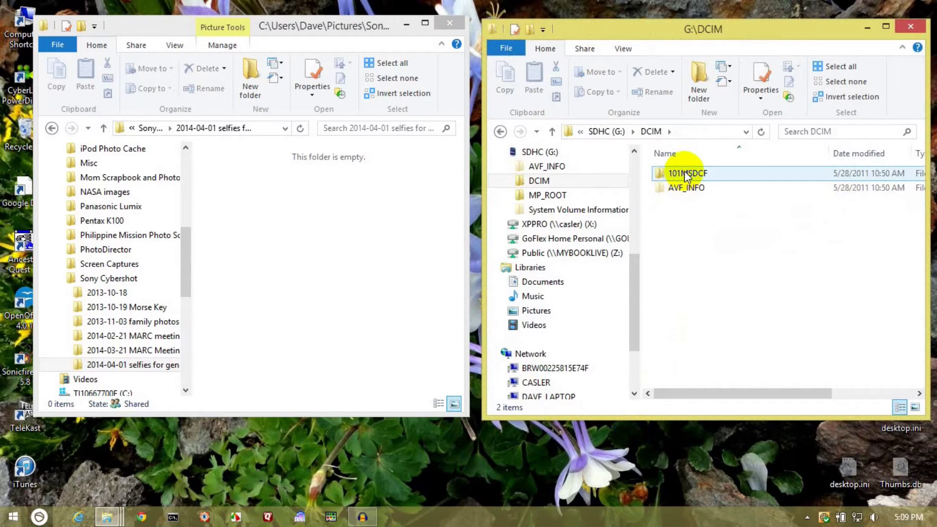
left_click(686, 174)
double_click(686, 174)
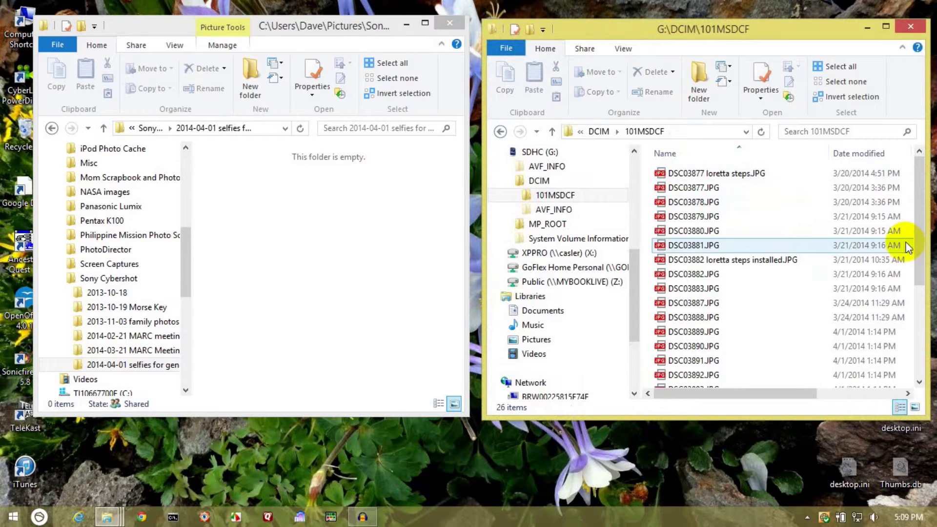
left_click_drag(918, 220, 913, 288)
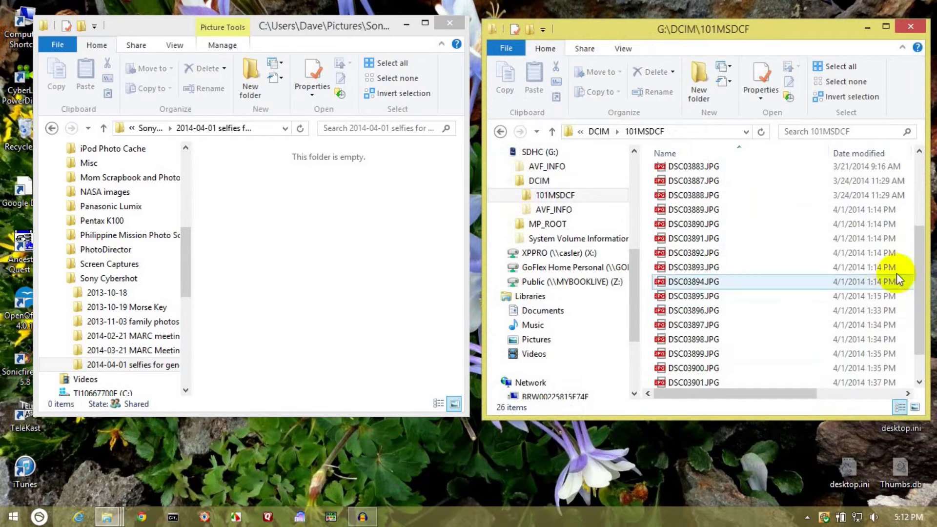
left_click_drag(916, 288, 915, 260)
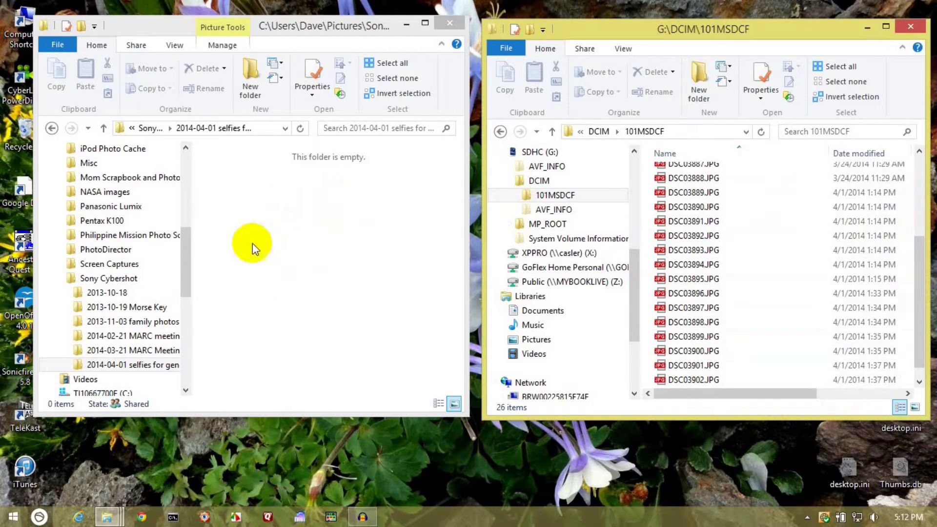
- Select photos DSC03889.JPG through DSC03903.JPG and bring up their context menu
left_click(783, 222)
left_click(772, 279)
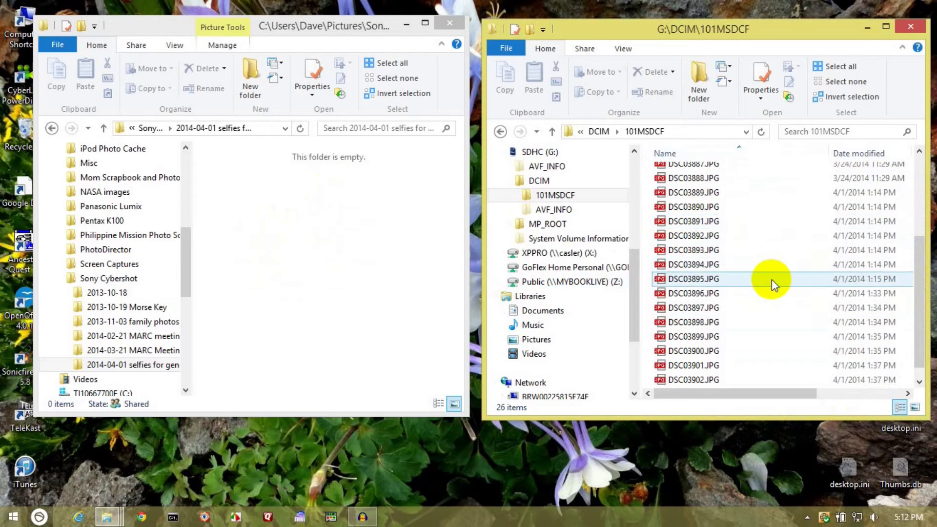
left_click(750, 244)
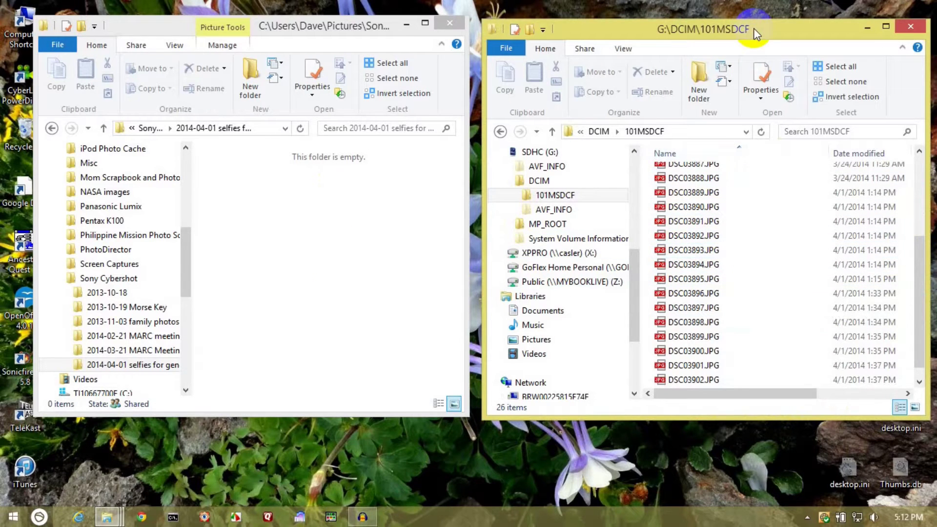
left_click(714, 211)
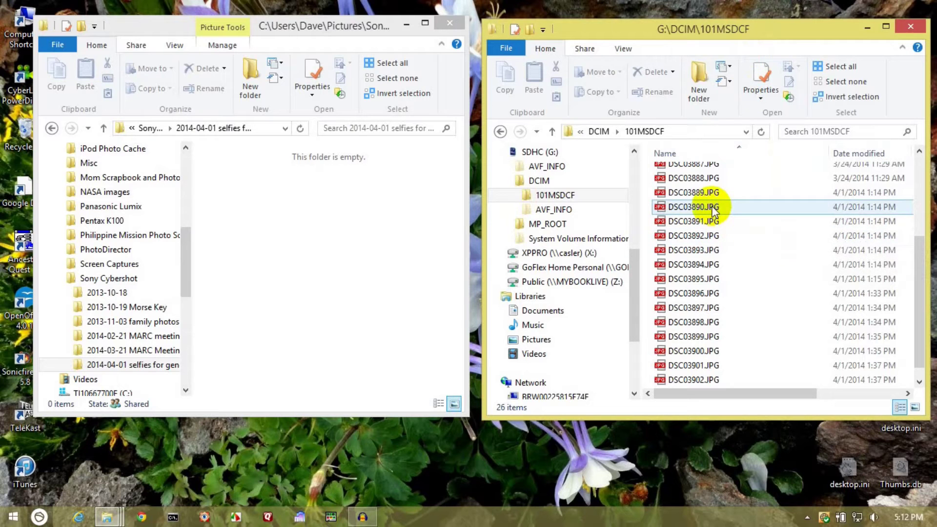
left_click(709, 194)
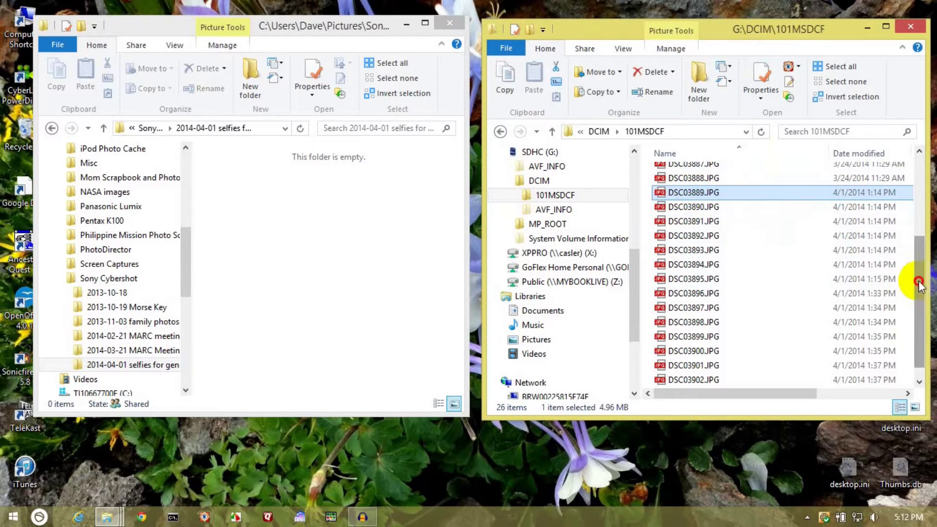
left_click_drag(918, 284, 919, 292)
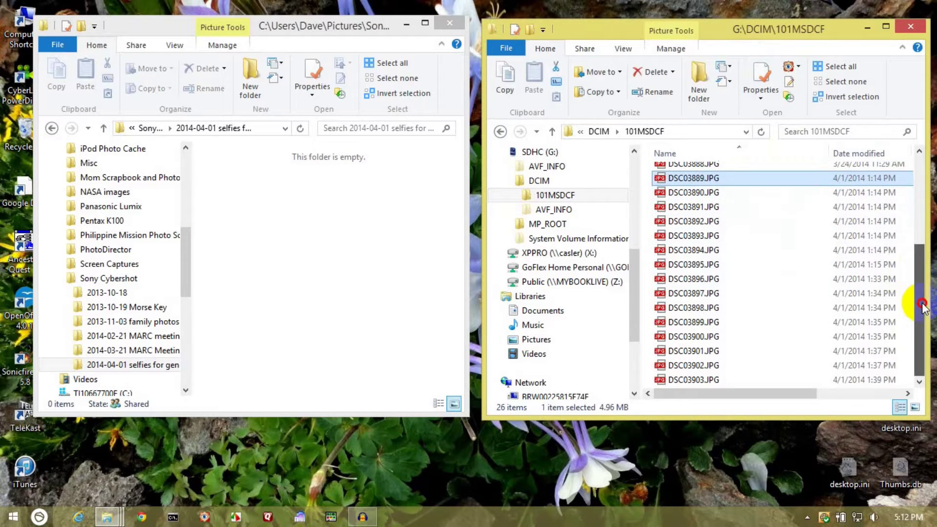
left_click(706, 379, "shift")
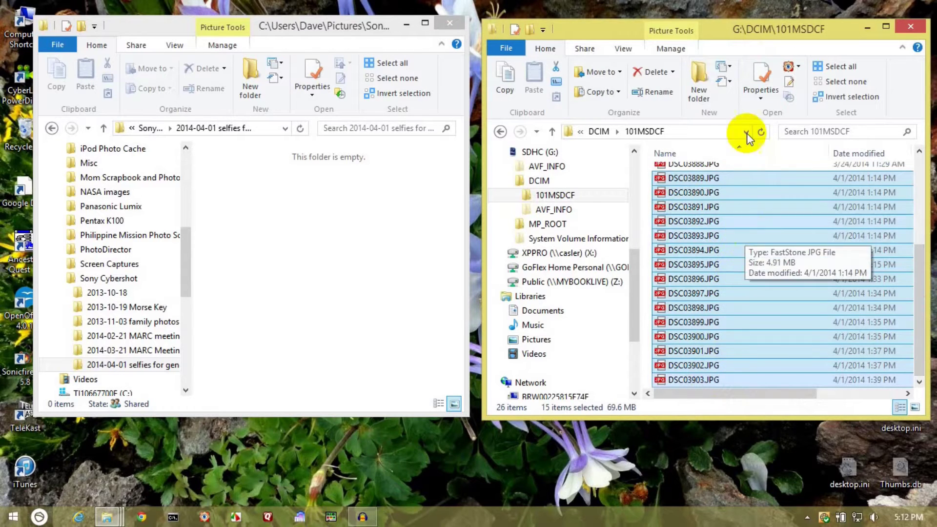
right_click(733, 223)
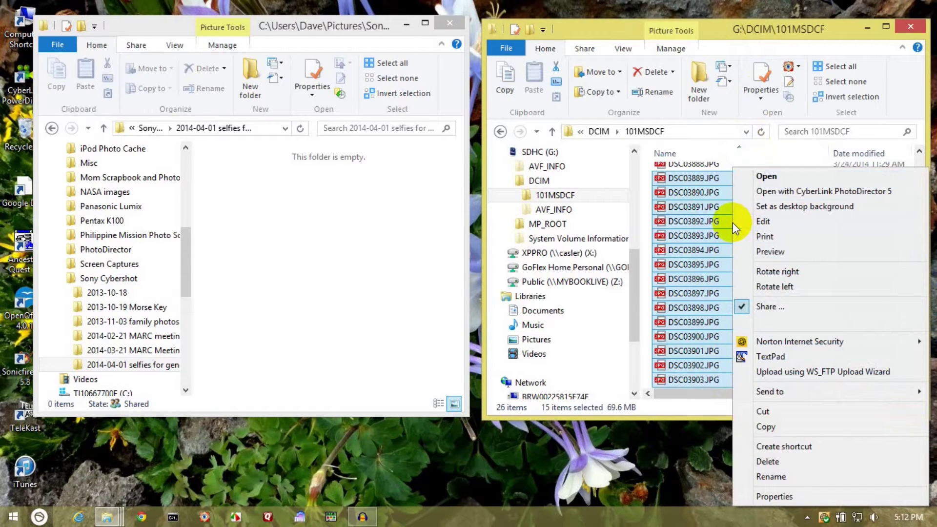
- Copy the 15 selected photos into the empty selfies folder, then close the card's window
left_click(770, 425)
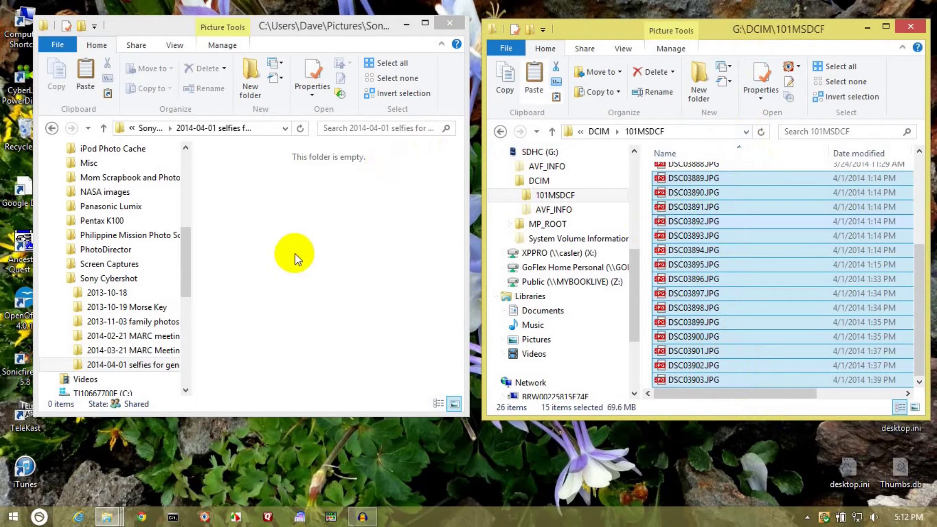
left_click(292, 34)
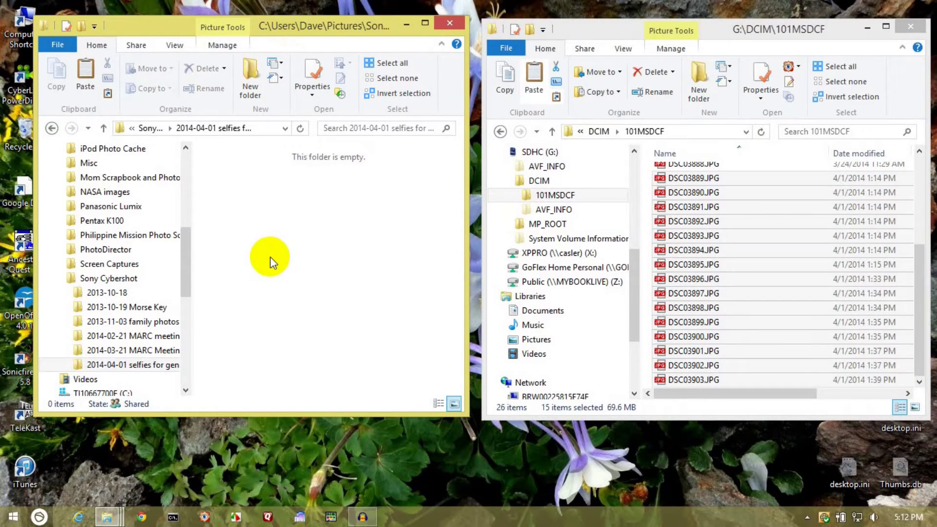
right_click(271, 257)
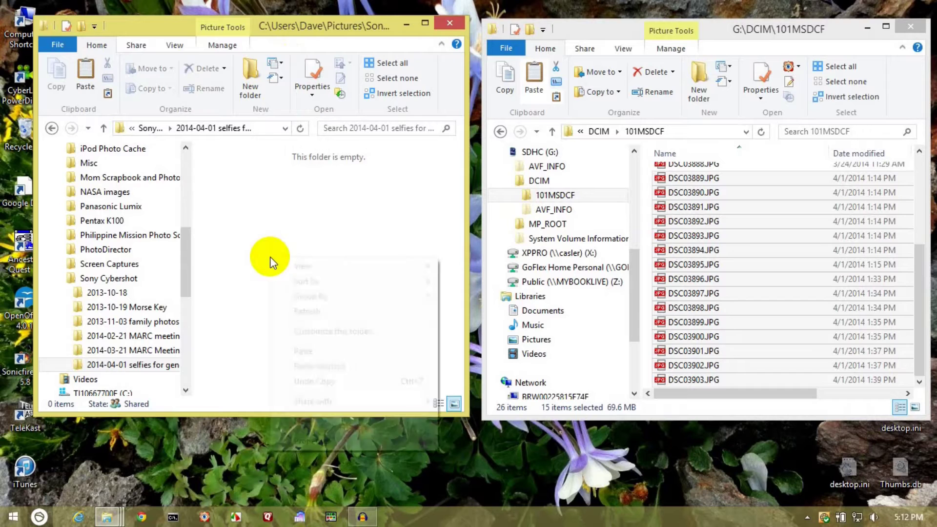
left_click(303, 351)
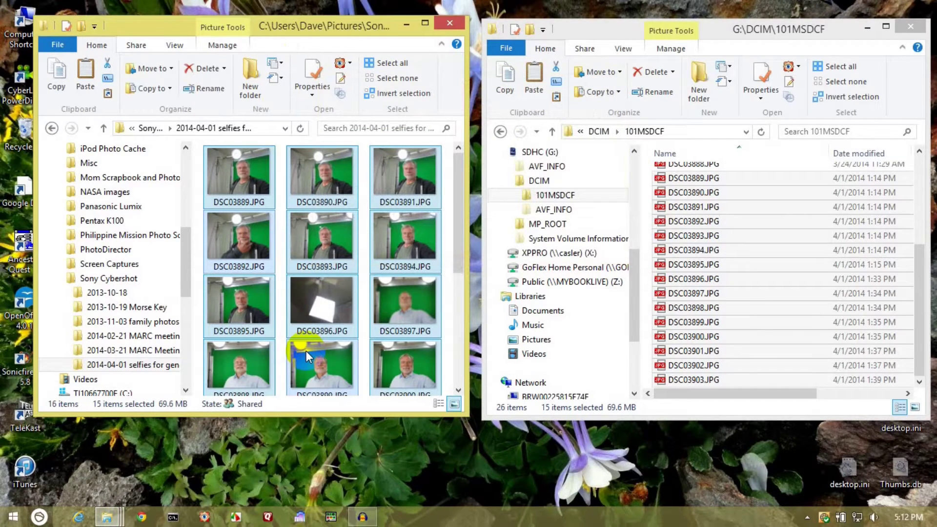
left_click(910, 27)
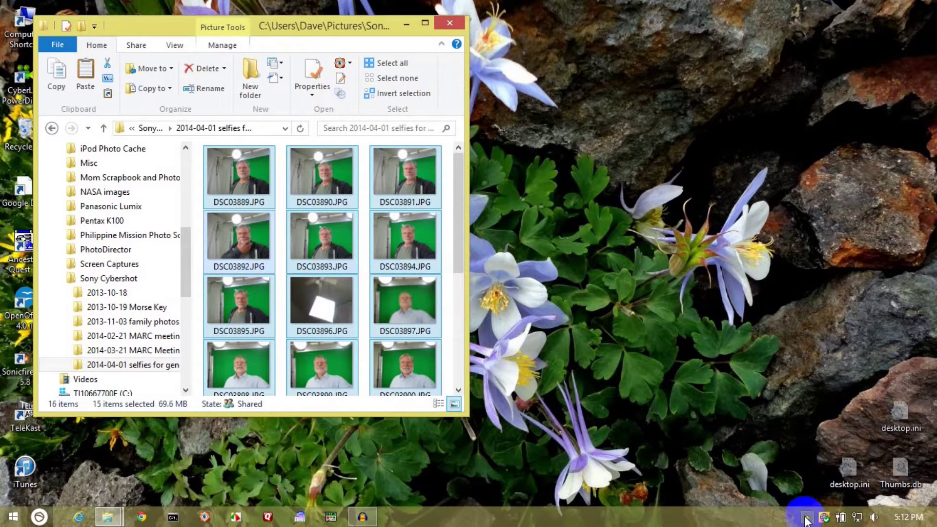
- Eject the SDHC (G:) card from the Safely Remove Hardware tray icon
left_click(806, 518)
left_click(837, 383)
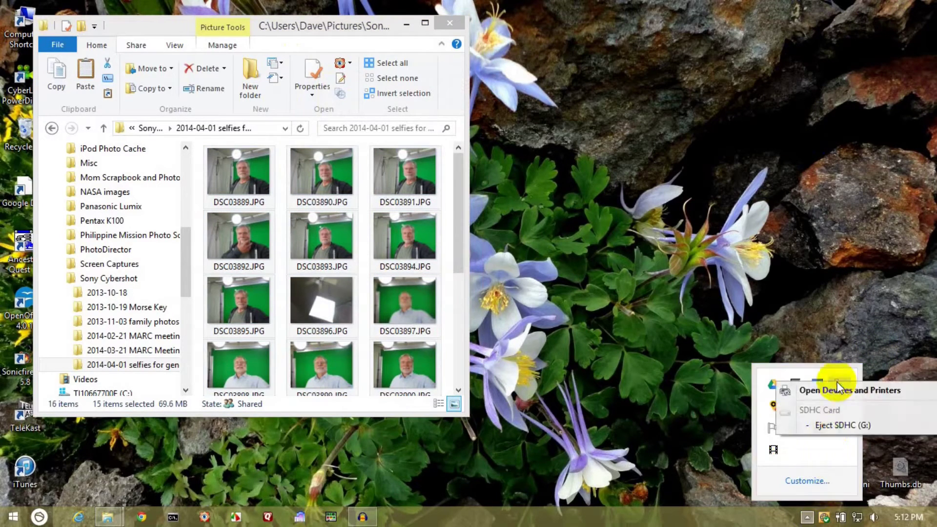
left_click(829, 434)
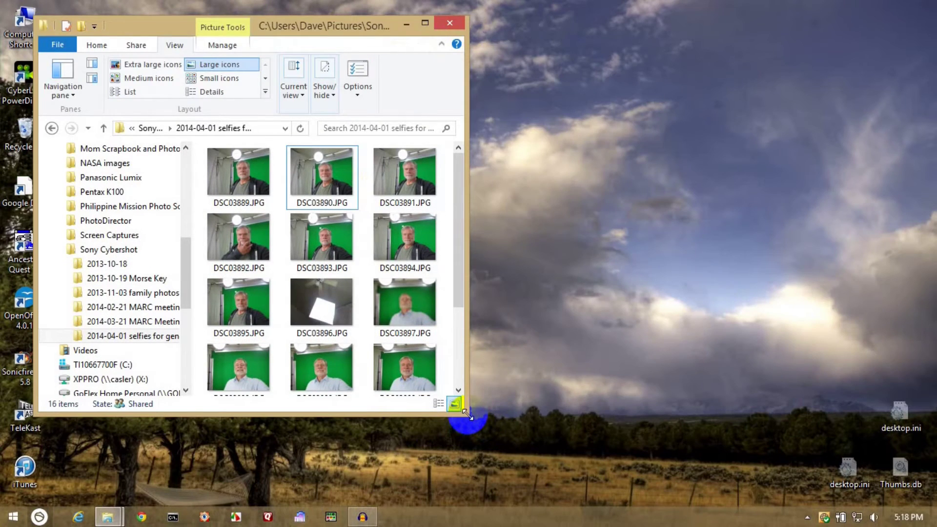
- Enlarge the Explorer window and show the selfies as extra large icons
left_click_drag(468, 414, 919, 495)
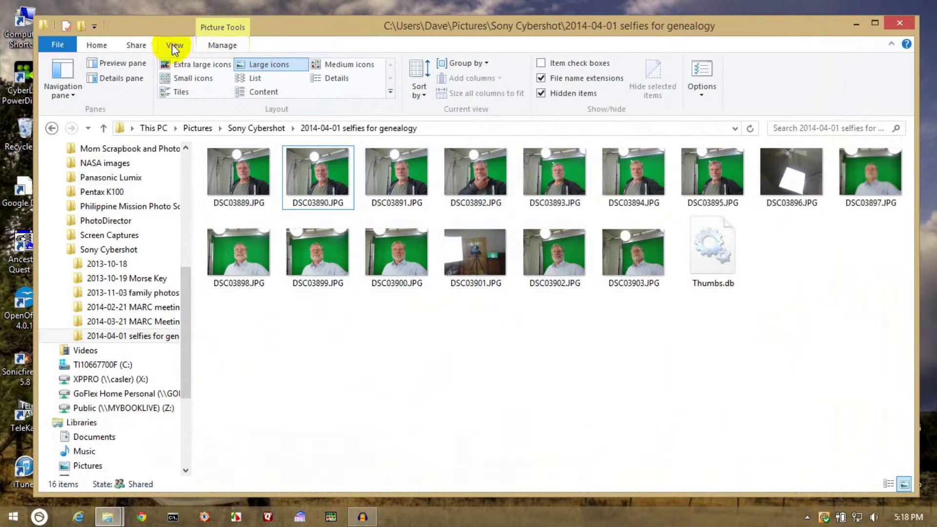
left_click(136, 44)
left_click(175, 45)
left_click(187, 65)
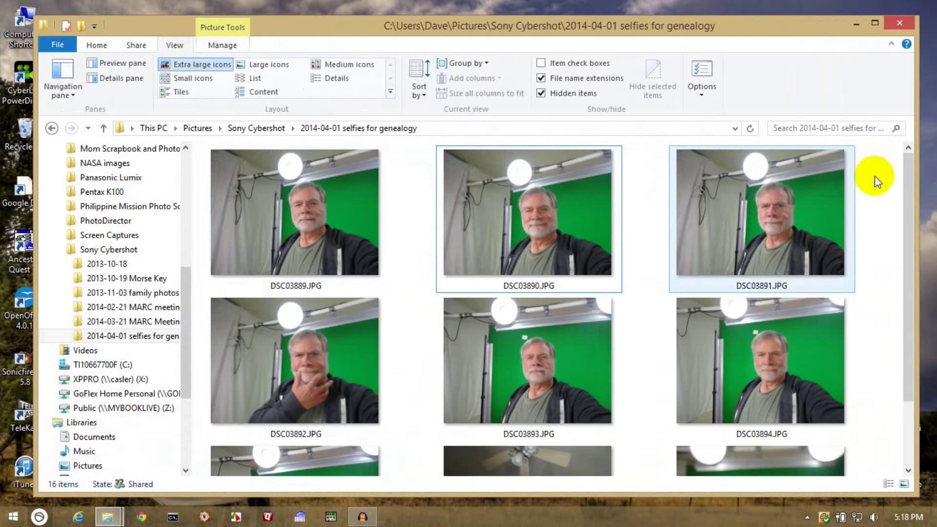
- Preview DSC03902.JPG in Windows Photo Viewer
left_click_drag(912, 175, 892, 349)
right_click(559, 291)
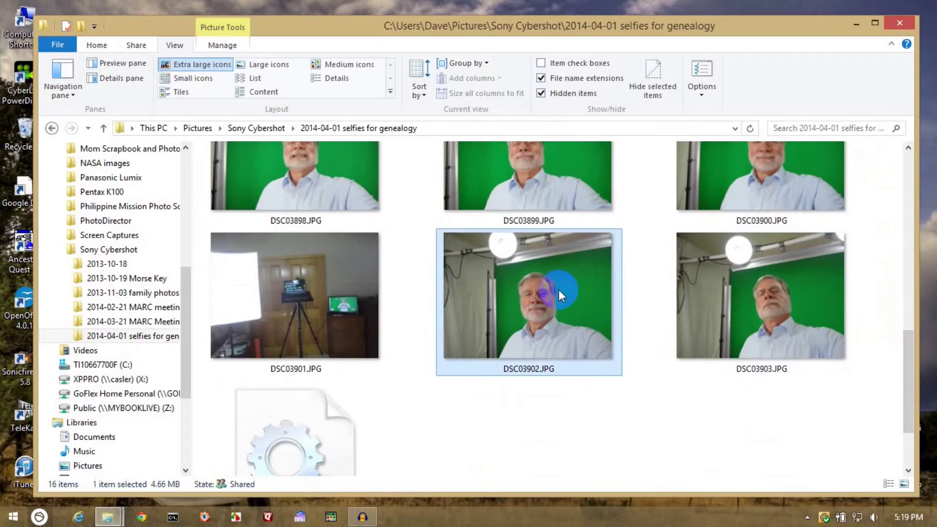
left_click(591, 217)
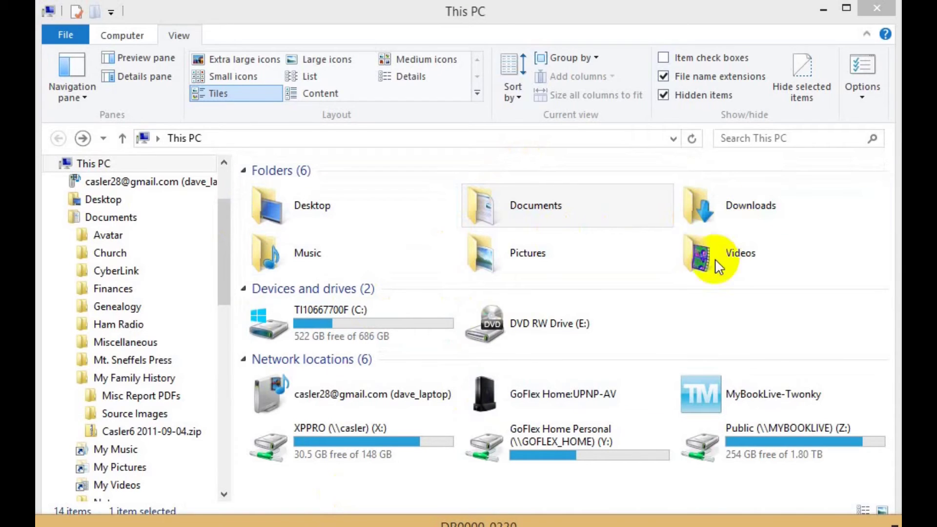
- Navigate from This PC to Documents\My Family History
double_click(532, 259)
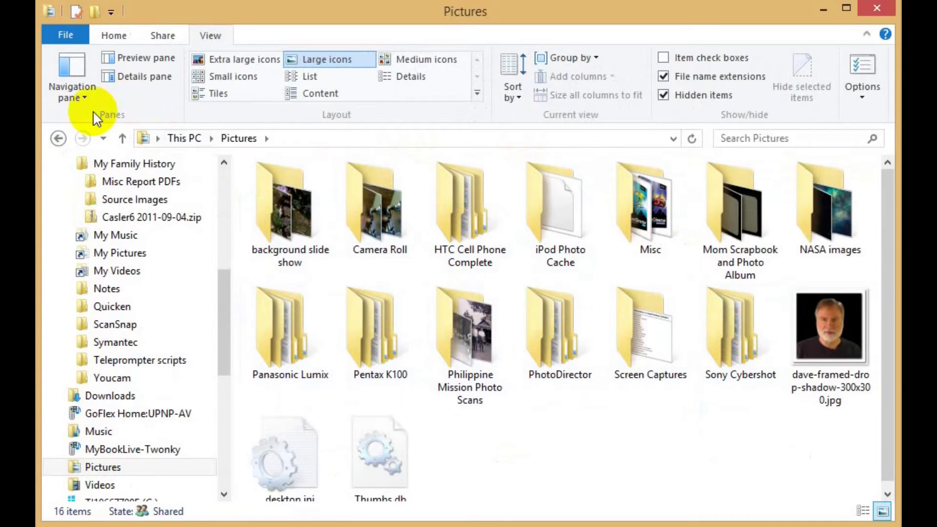
left_click(59, 138)
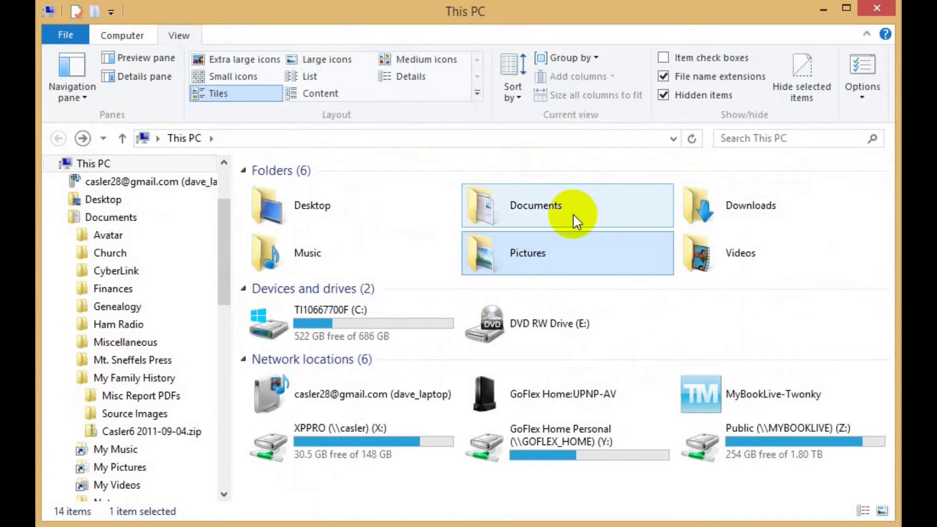
left_click(544, 205)
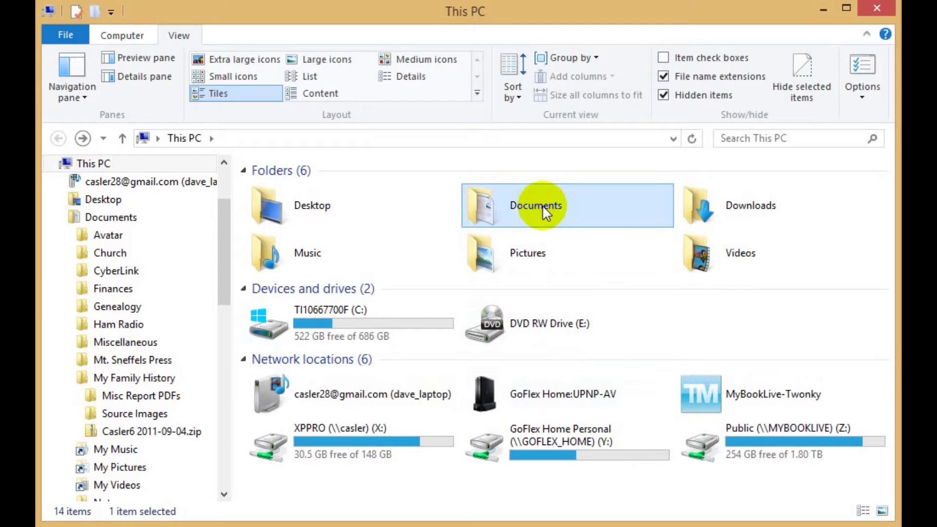
double_click(543, 205)
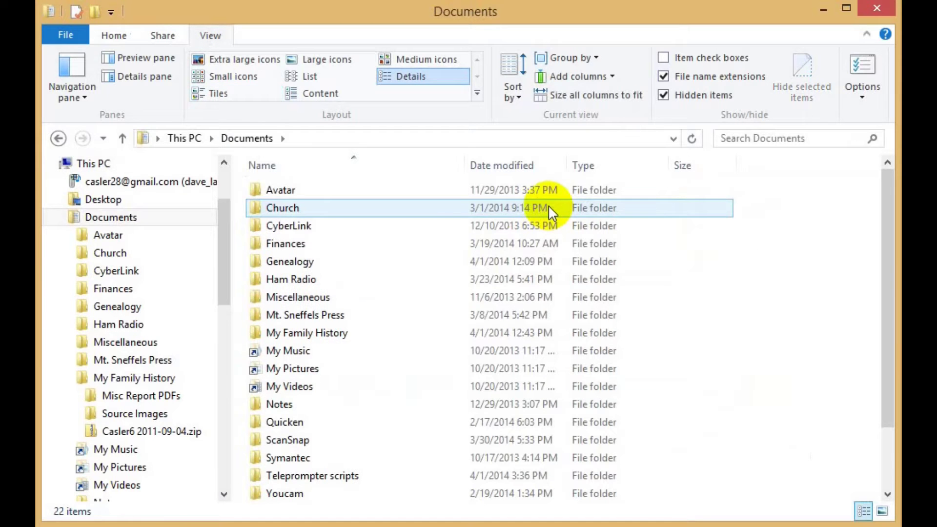
double_click(322, 334)
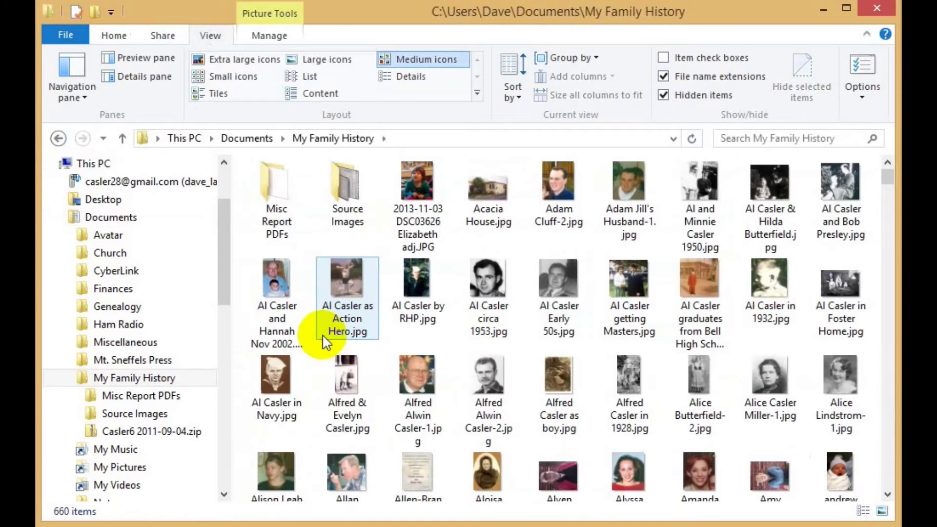
- Check the folder in Details view, select the family file, then return to Medium icons
left_click(401, 78)
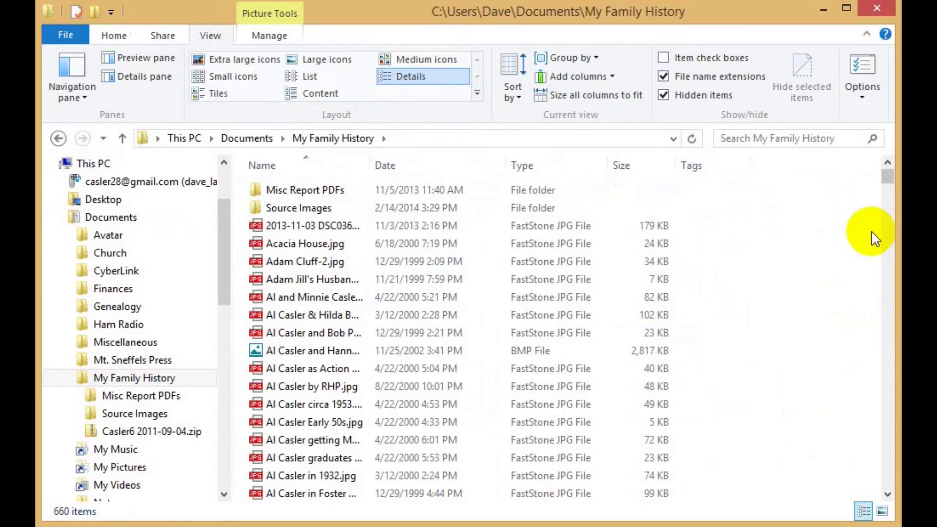
left_click_drag(886, 181, 897, 241)
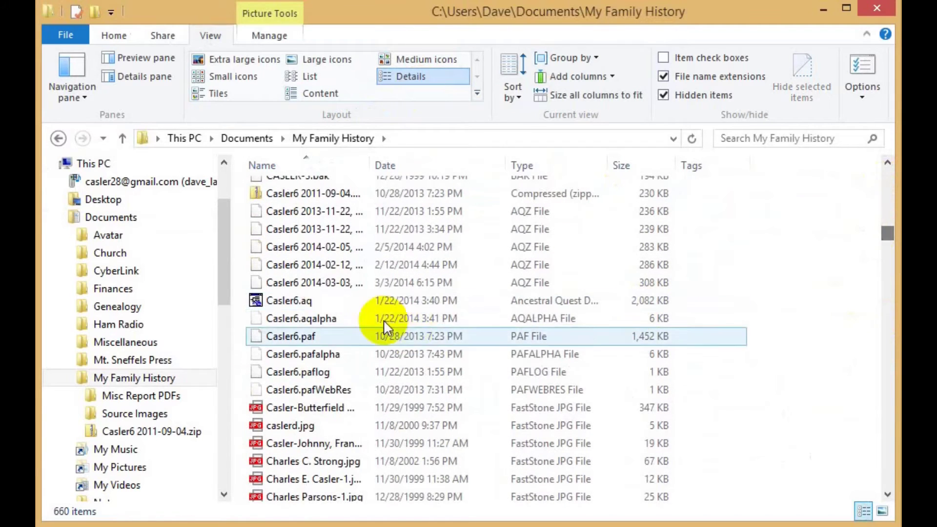
left_click(278, 300)
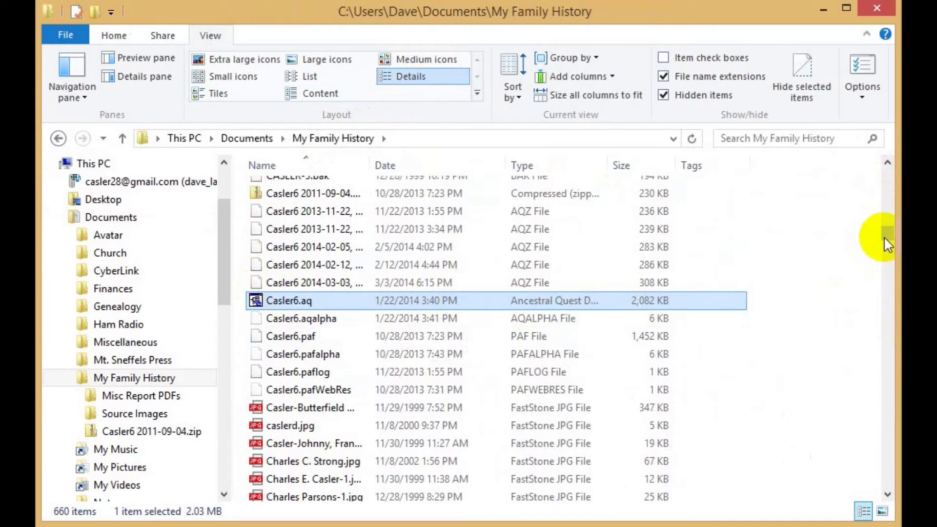
left_click_drag(885, 237, 889, 170)
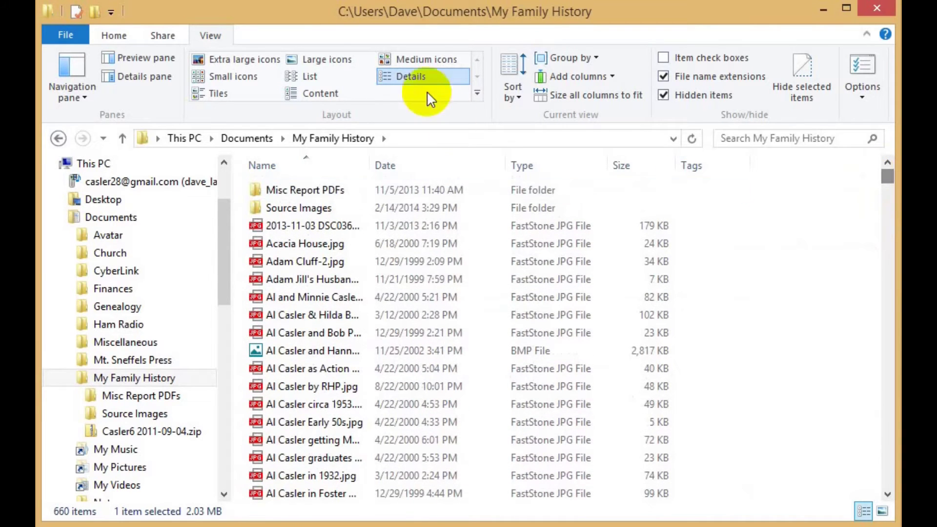
left_click(426, 60)
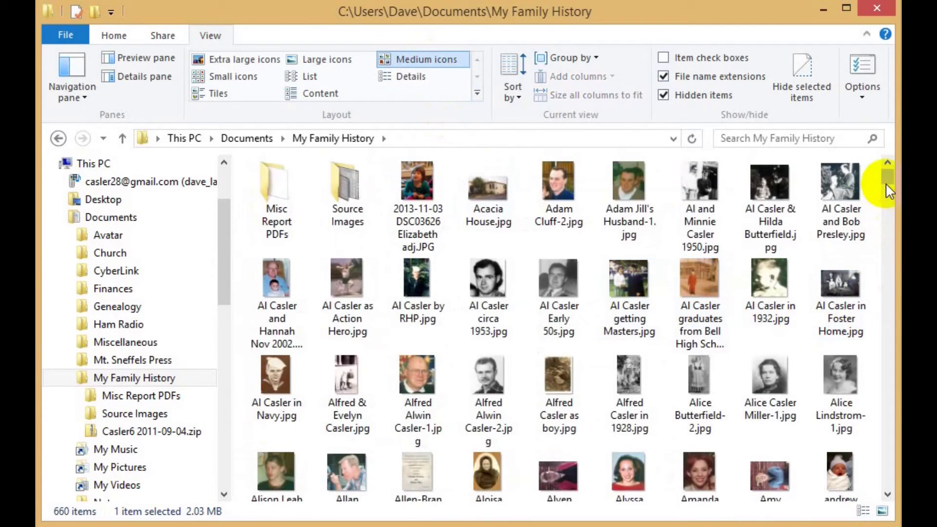
mouse_move(886, 183)
left_mouse_down()
mouse_move(878, 272)
mouse_move(889, 324)
mouse_move(883, 168)
left_mouse_up()
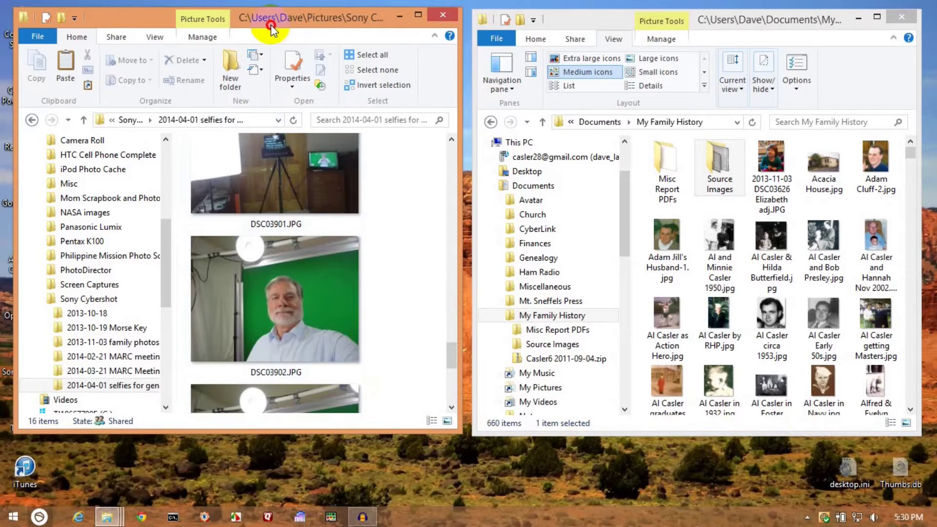
- Copy DSC03902.JPG from the selfies folder
left_click_drag(270, 25, 271, 28)
left_click(296, 314)
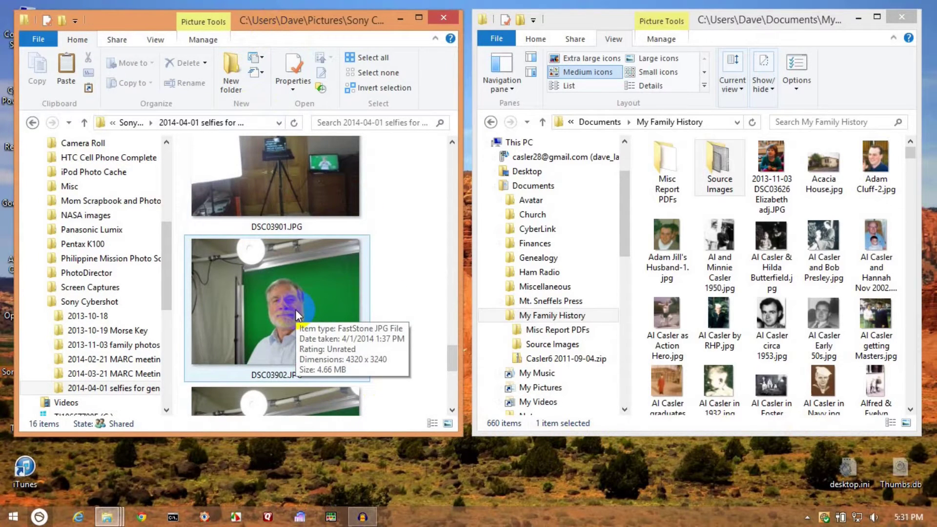
left_click(295, 310)
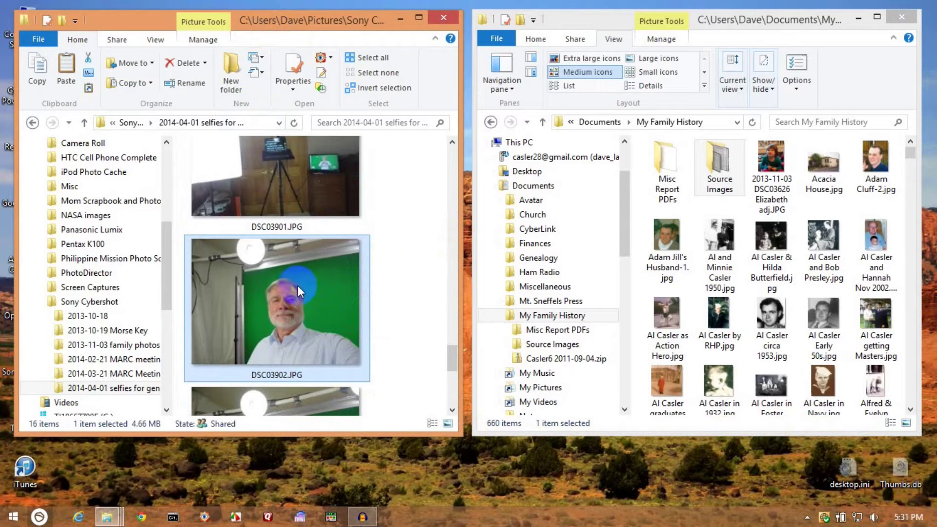
right_click(318, 281)
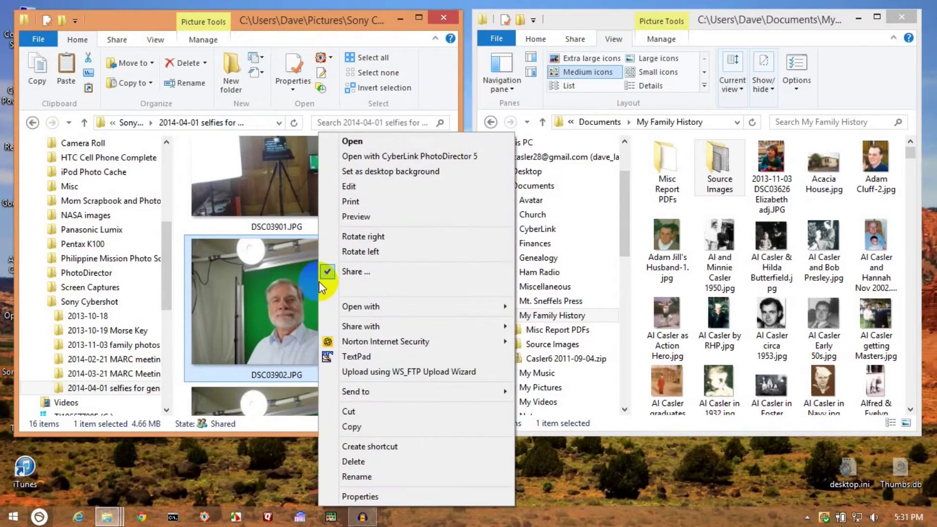
left_click(365, 428)
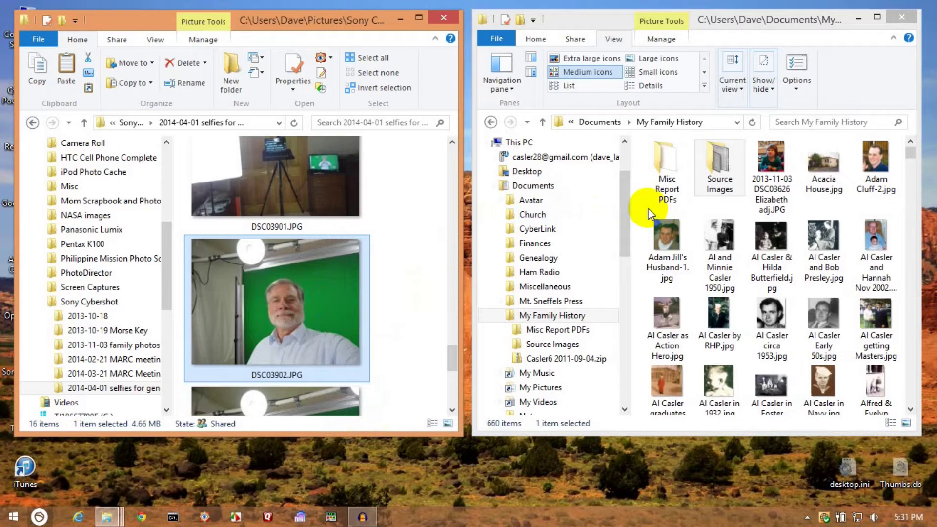
- Paste the photo into the My Family History folder
left_click(650, 214)
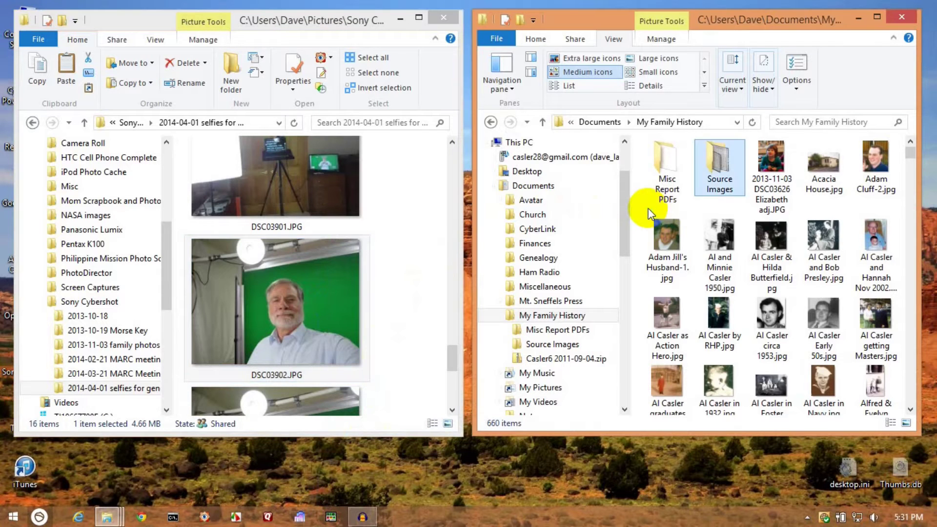
right_click(648, 208)
left_click(676, 304)
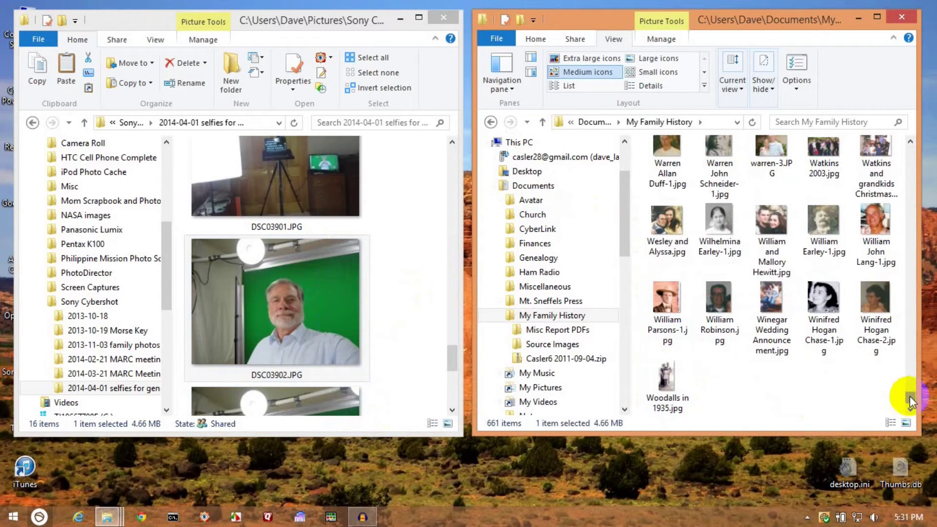
left_click_drag(911, 398, 903, 226)
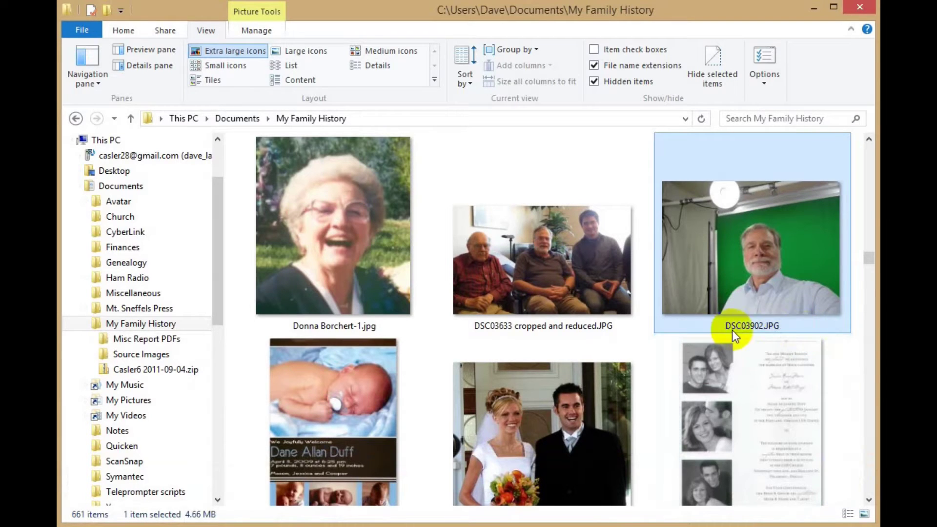
- Rename the copied DSC03902.JPG by prefixing the person's name and 'April 2014'
mouse_move(728, 322)
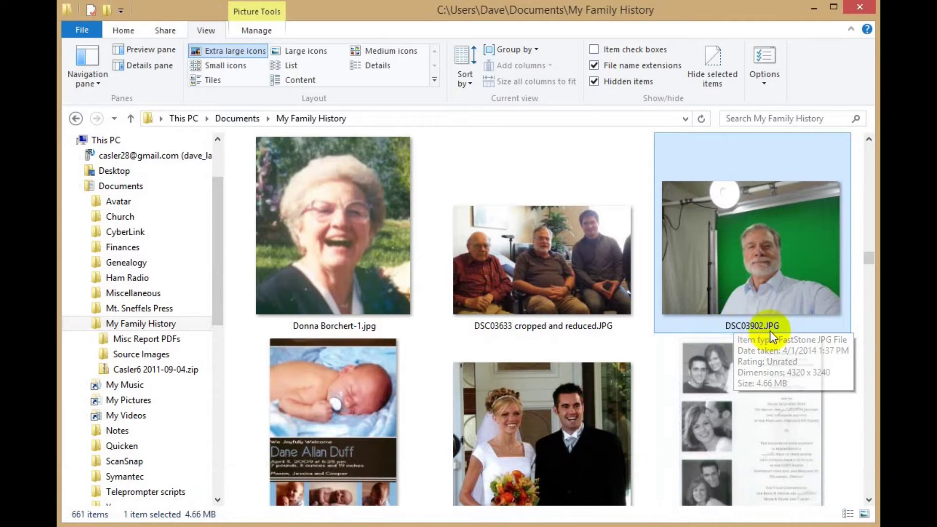
left_click(789, 232)
right_click(789, 230)
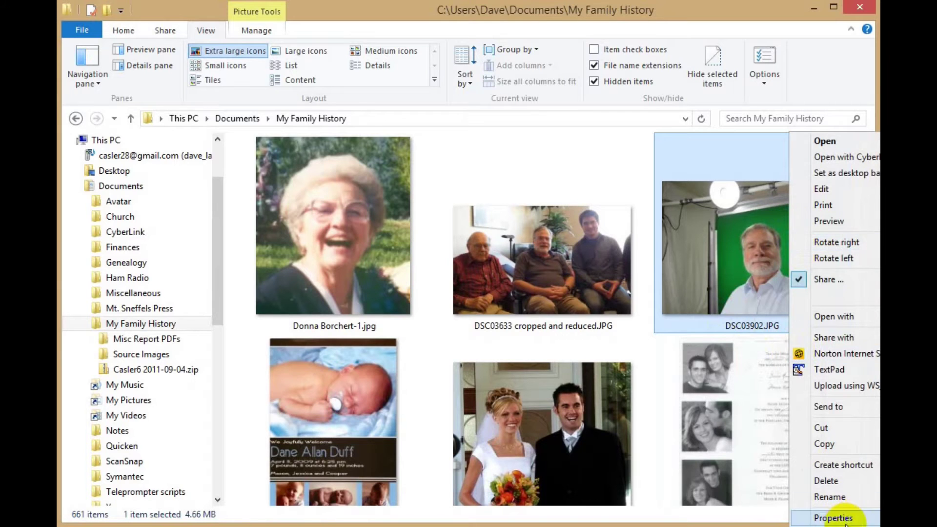
left_click(835, 499)
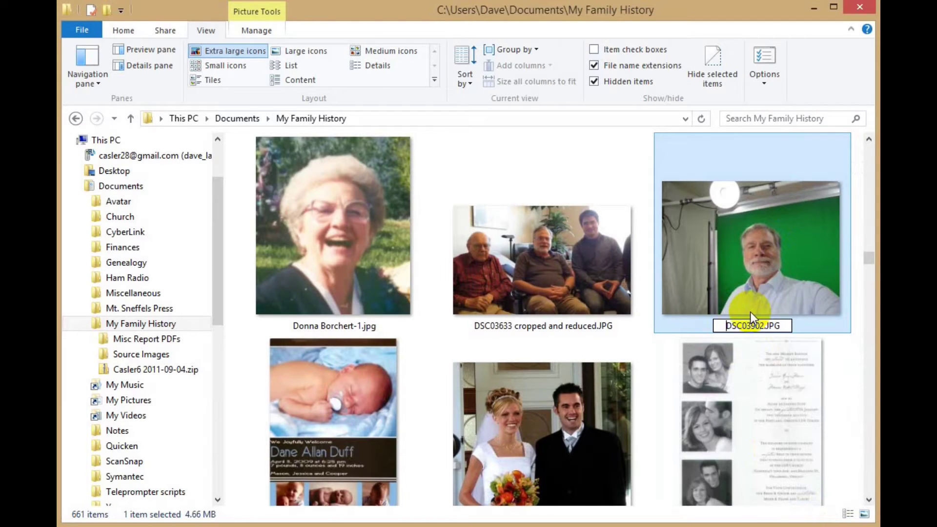
type("Casler")
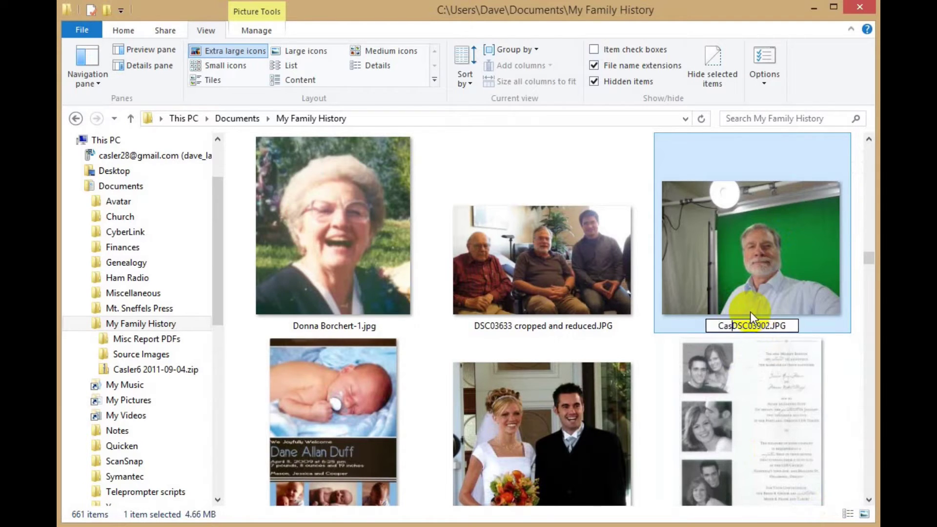
type(" David")
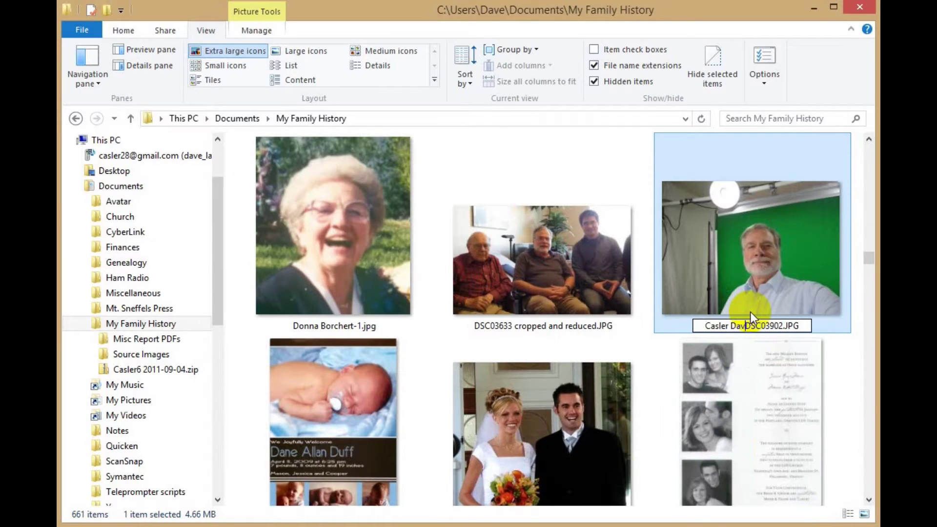
type(" April")
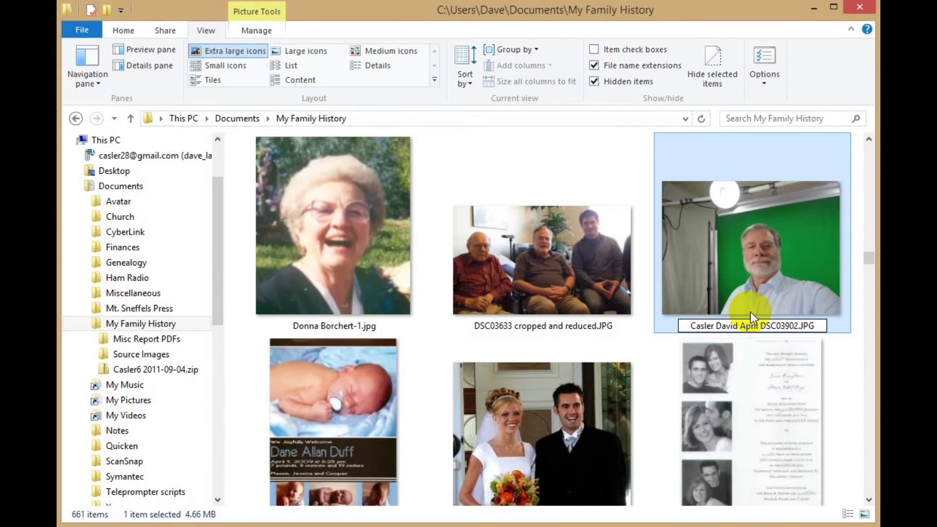
type(" 2014")
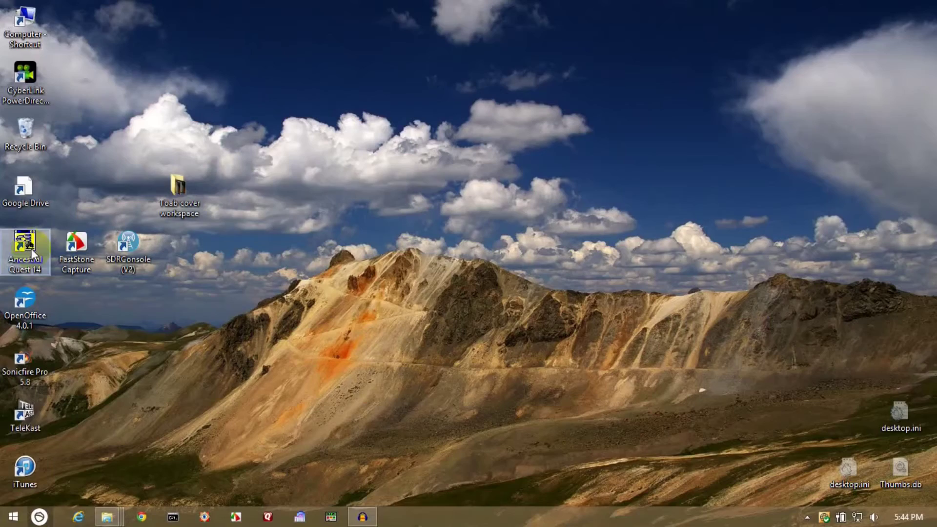
- Launch Ancestral Quest 14, dismiss Tip of the Day, and open the RIN 1 person's Edit Individual form
left_click(24, 253)
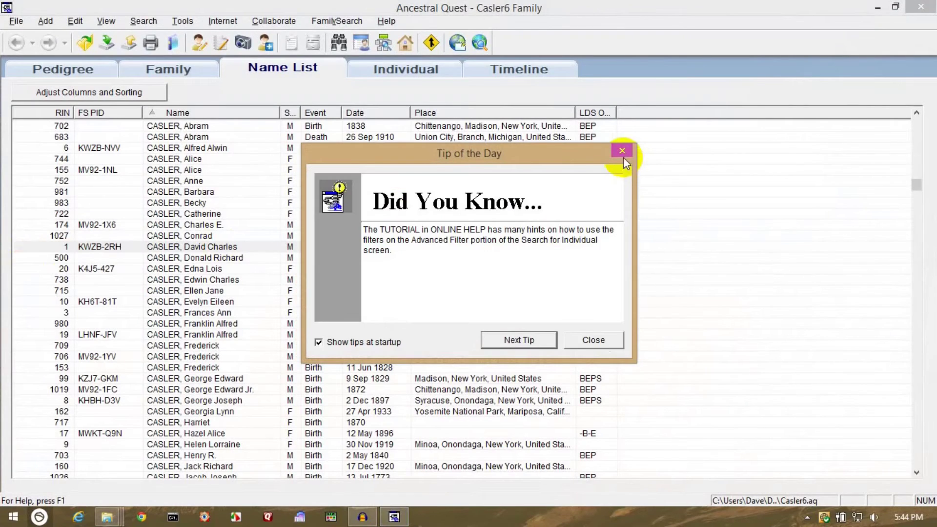
left_click(623, 151)
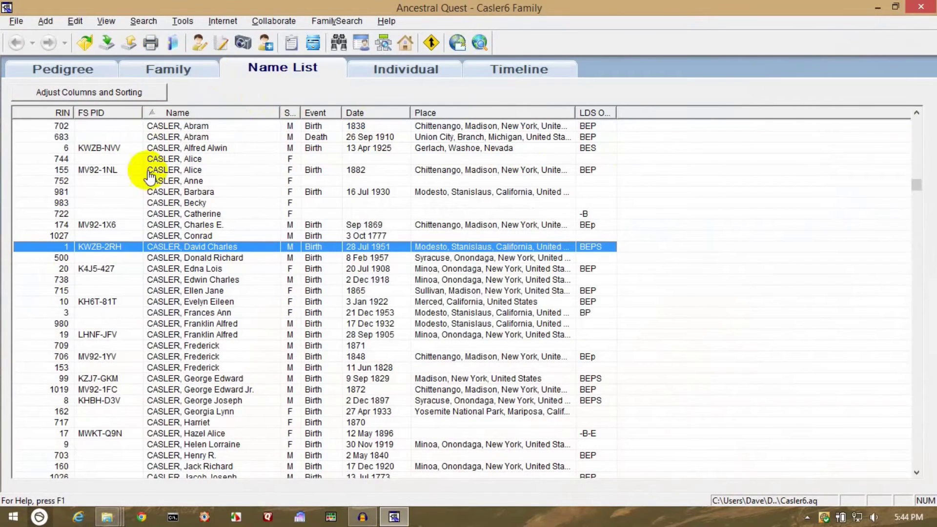
left_click(207, 248)
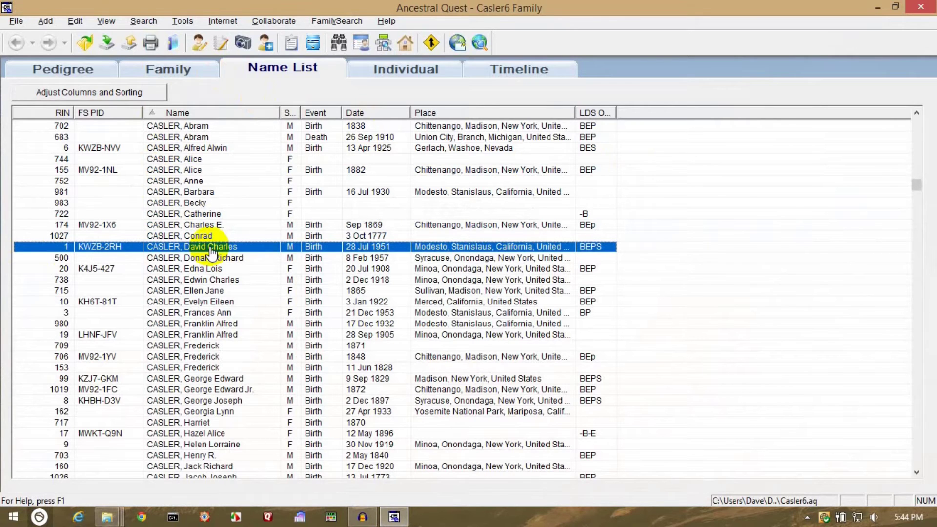
double_click(211, 249)
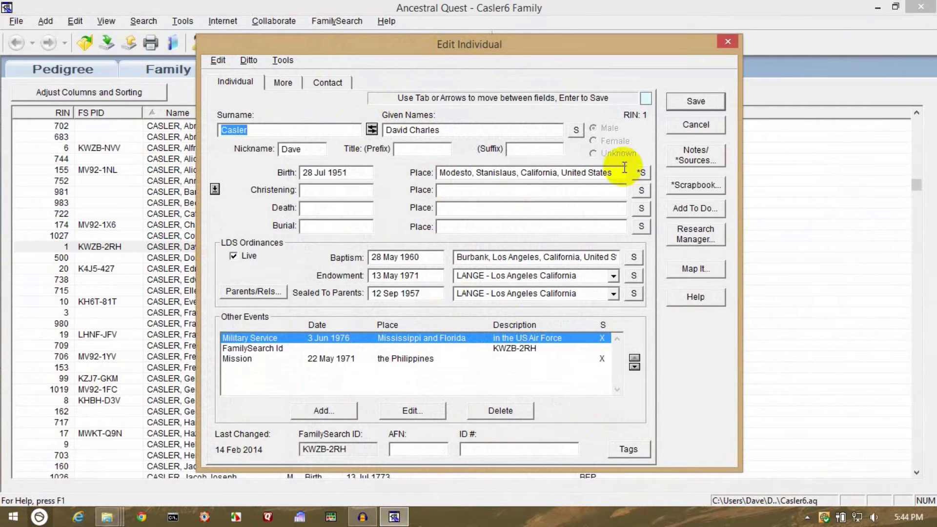
- Add a new scrapbook item and browse to the renamed April 2014 DSC03902.JPG photo
left_click(700, 185)
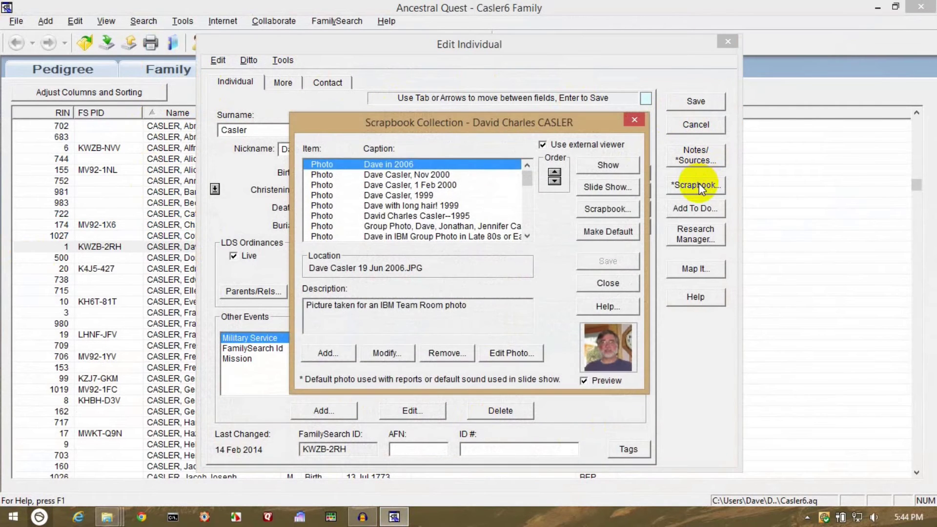
left_click(326, 353)
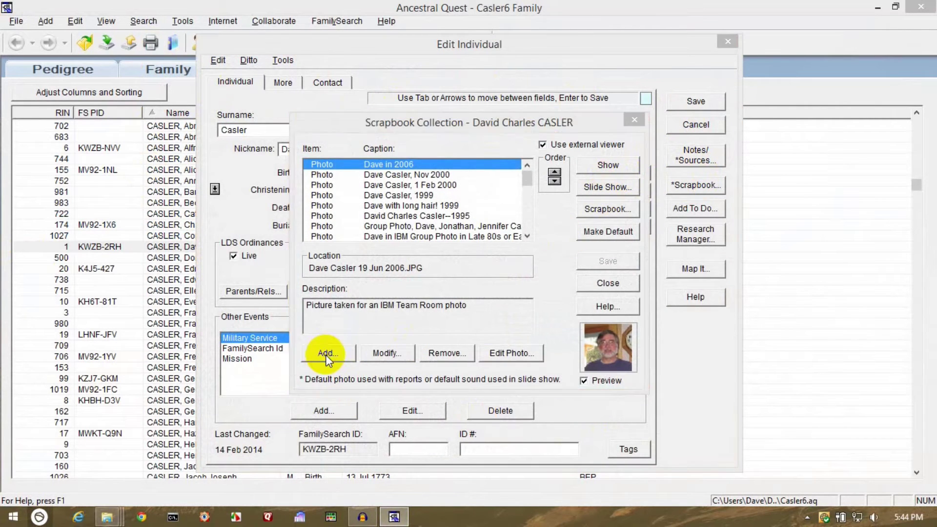
left_click(512, 222)
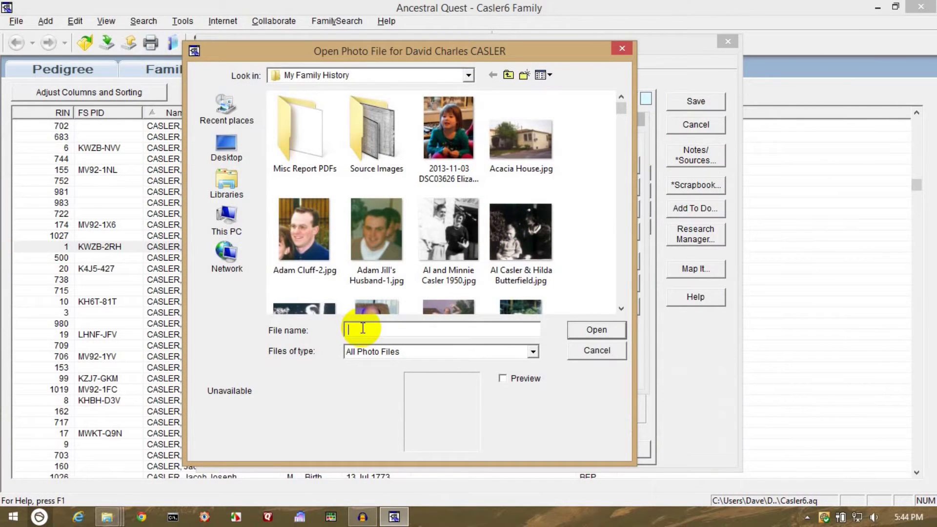
type("casl")
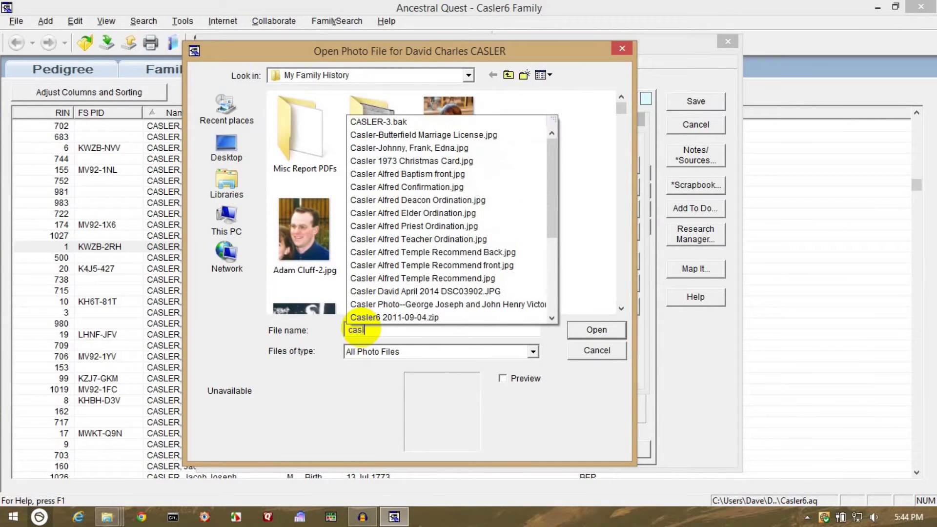
type("er")
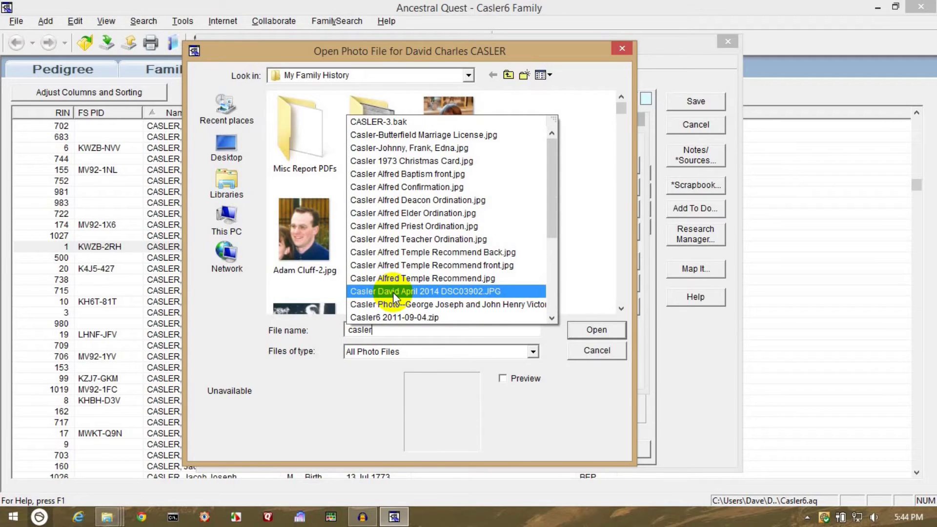
left_click(394, 292)
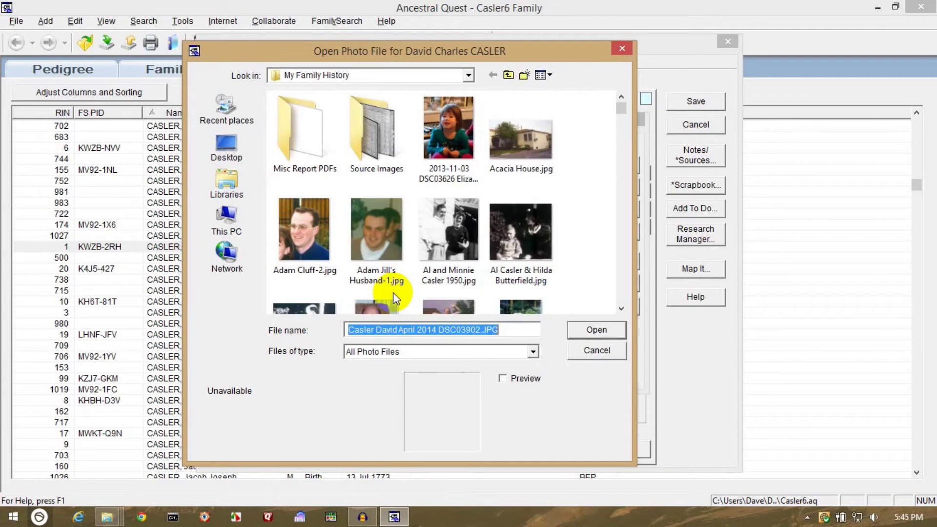
left_click(595, 329)
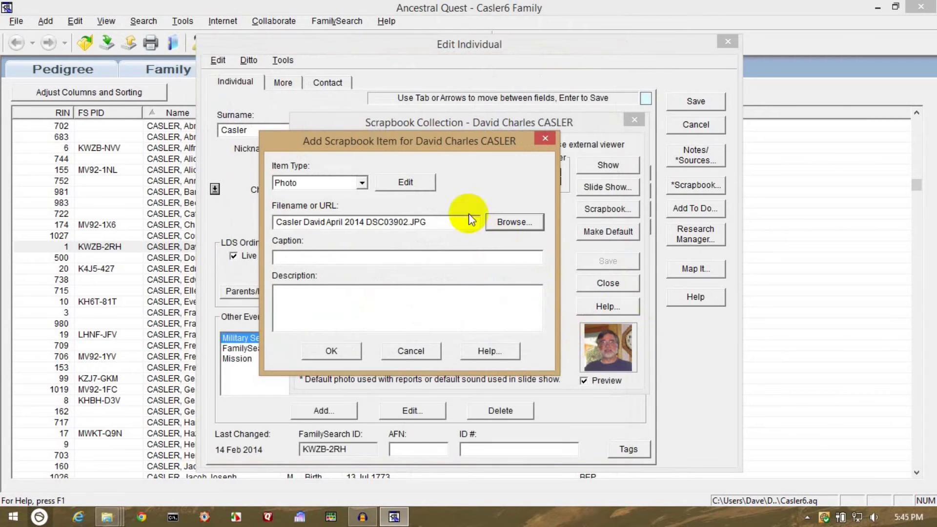
- Crop the selfie to face and shoulders: Top 7.53", Bottom 4.39", Left 15.84", Right 9.37"
left_click(413, 184)
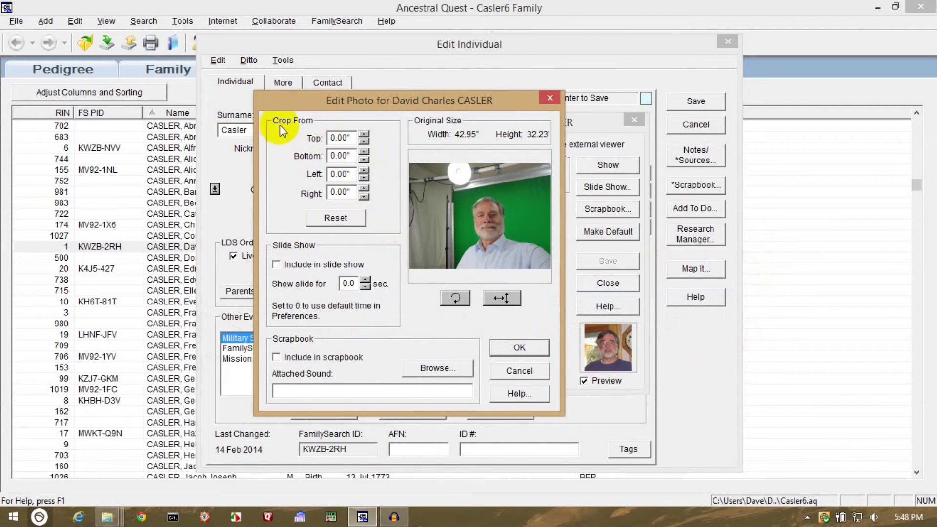
left_click(462, 191)
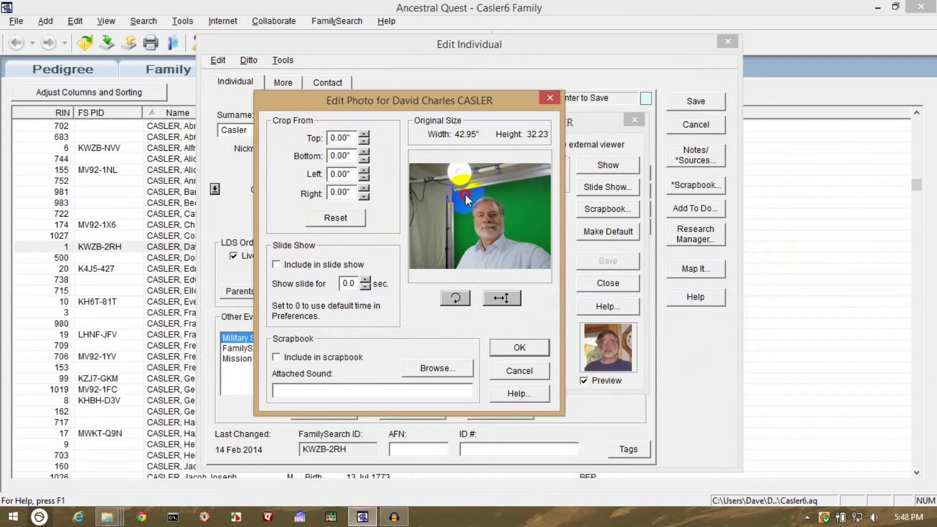
right_click(467, 201)
left_click_drag(467, 202, 519, 254)
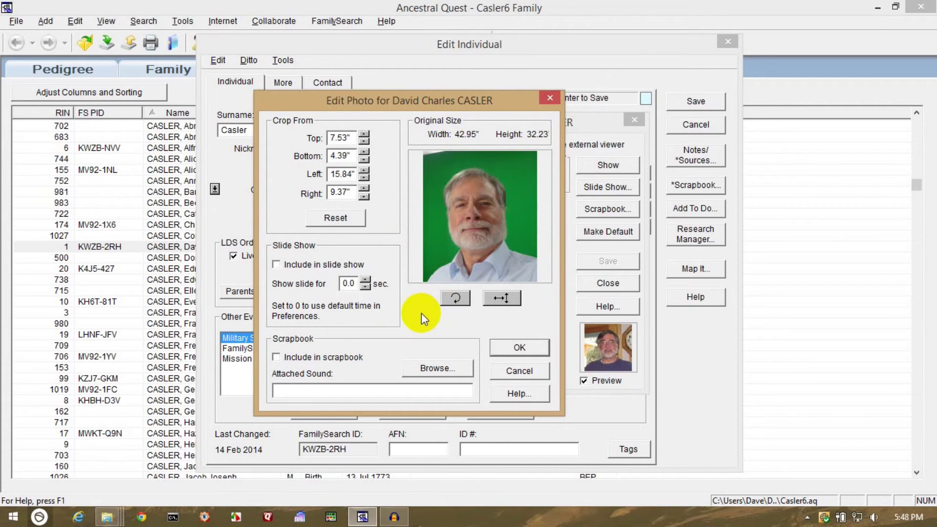
left_click(520, 347)
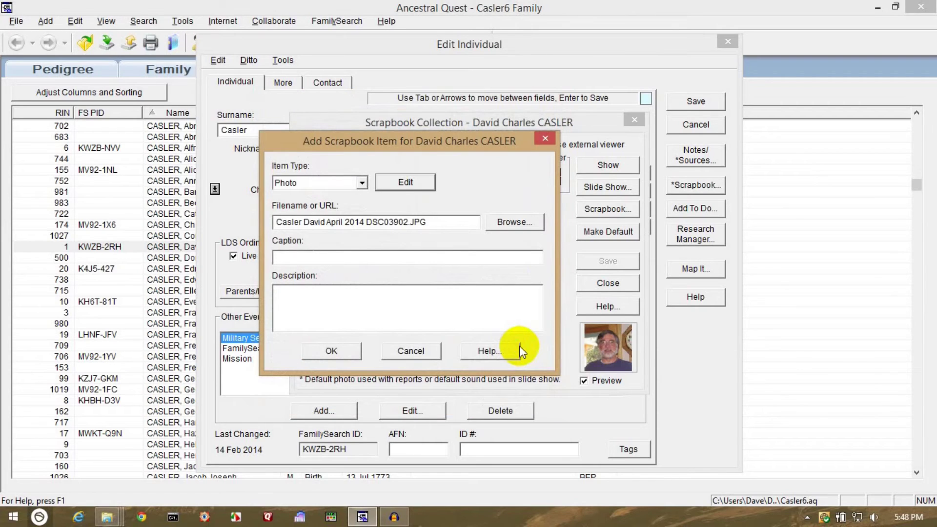
- Caption the photo with the person's full name, describe it as 'in 2014', and add it
left_click(330, 259)
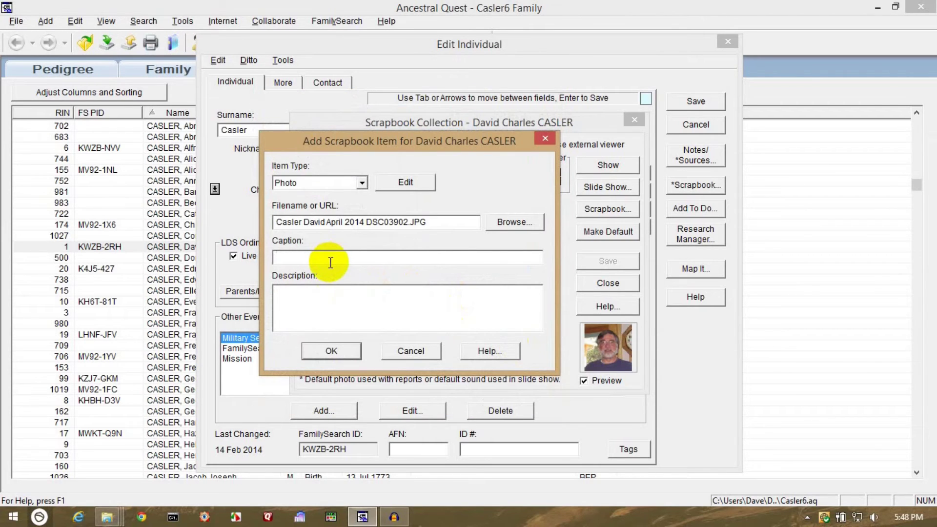
type("Dave Casler")
key("Tab")
type("in 2014")
left_click(334, 351)
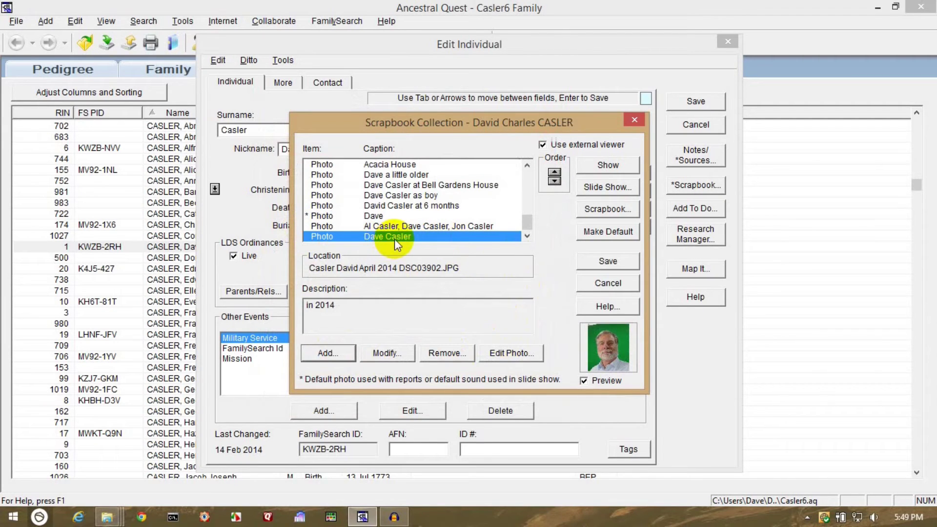
- Make the new selfie the default photo and save the scrapbook and person's record
left_click(611, 233)
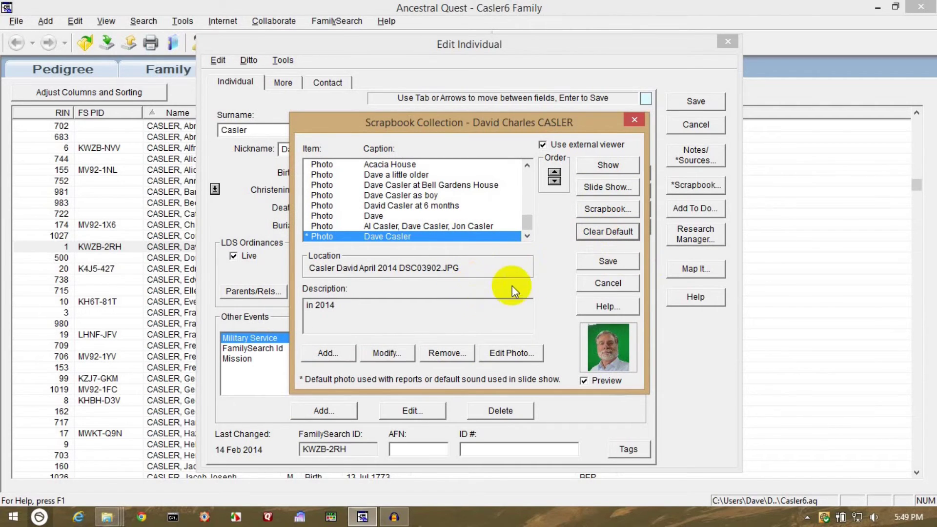
left_click(610, 259)
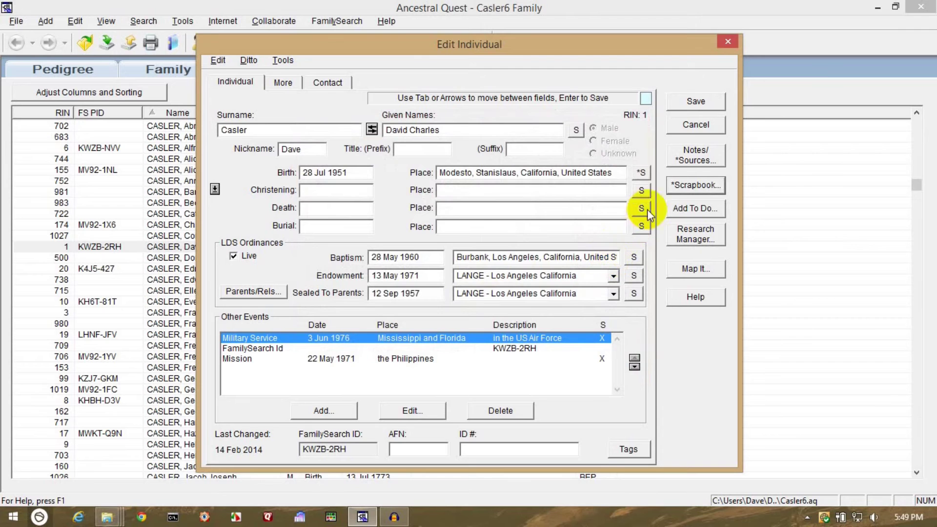
left_click(689, 103)
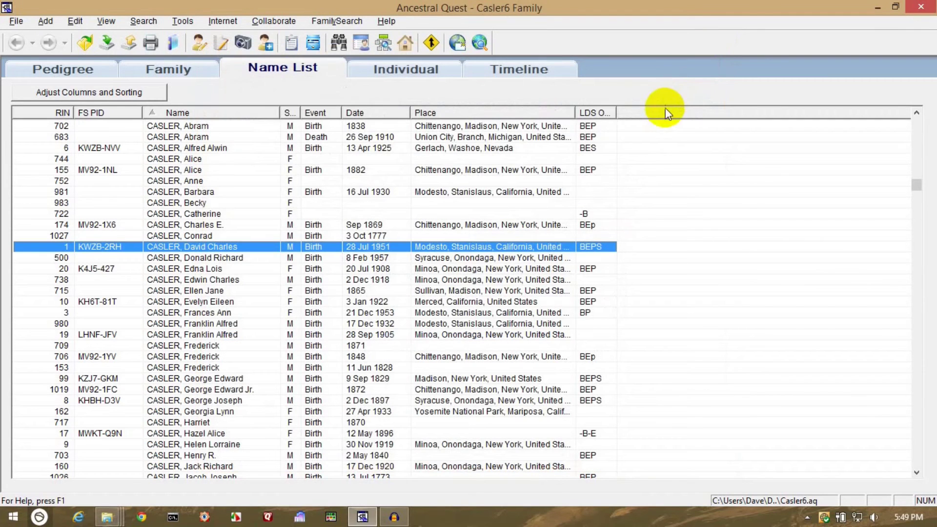